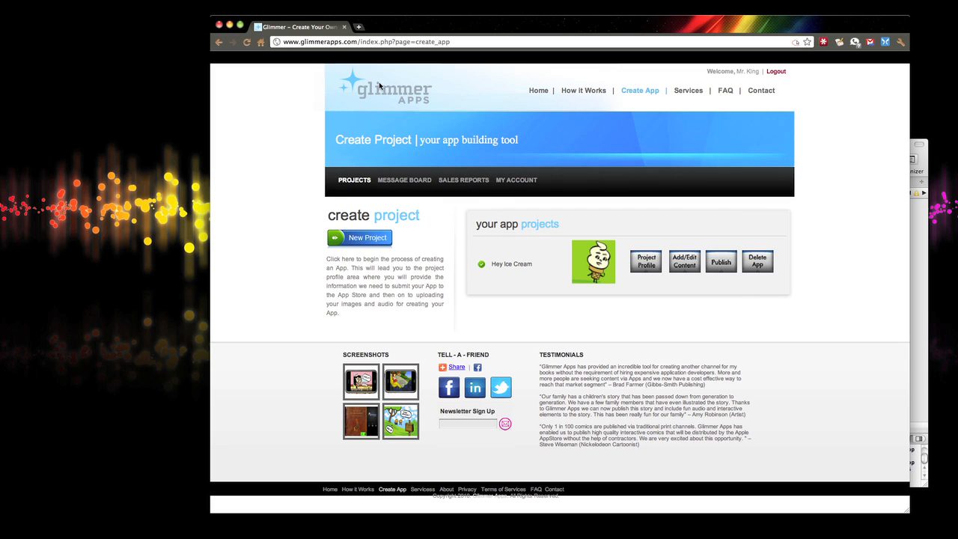
Visit the Glimmer Apps home page, switch to Xcode and run the OrdinaryMary project in the iPhone Simulator.
left_click(537, 91)
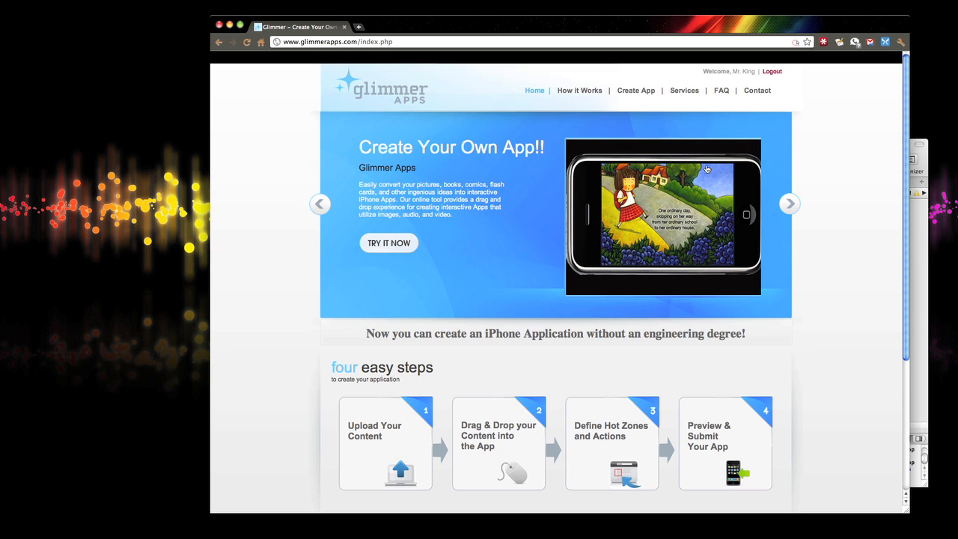
key("super+Tab")
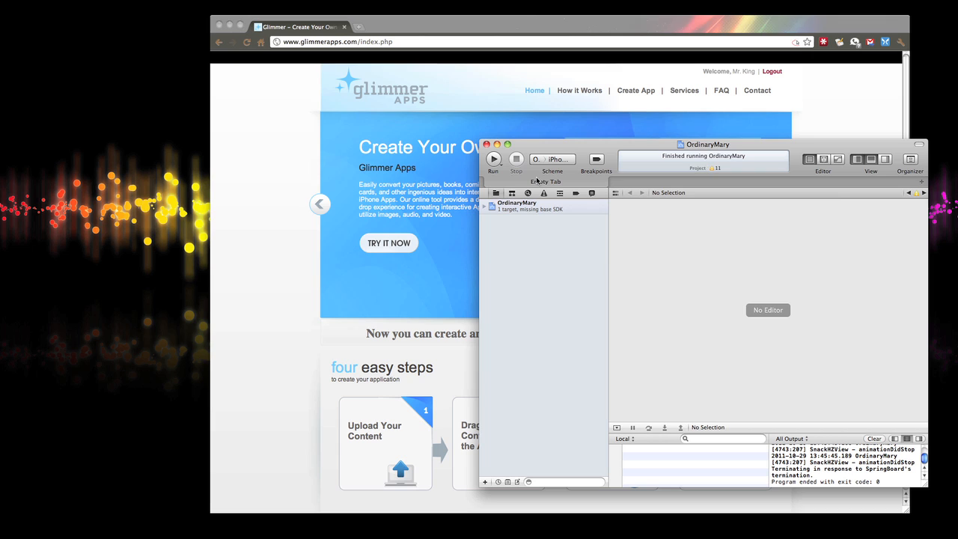
left_click(488, 160)
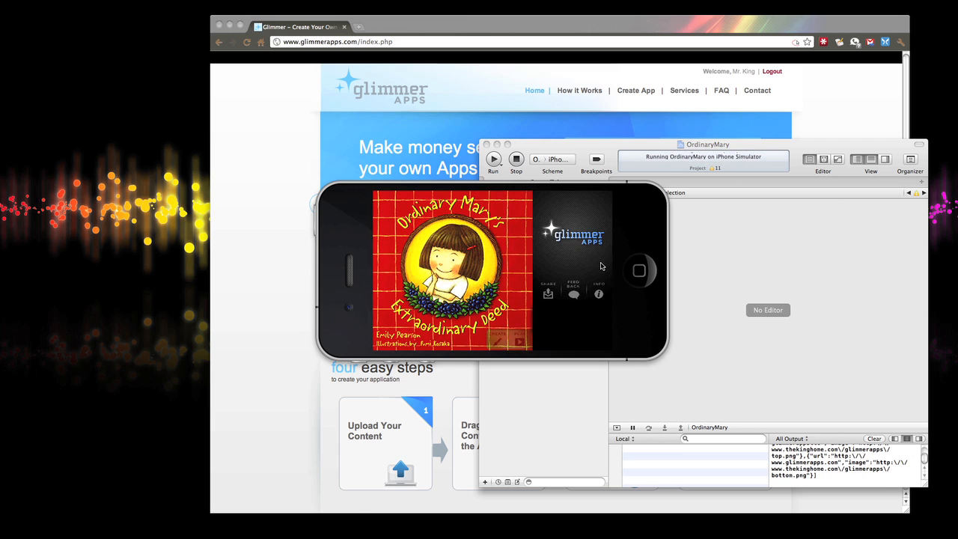
left_click_drag(451, 194, 491, 192)
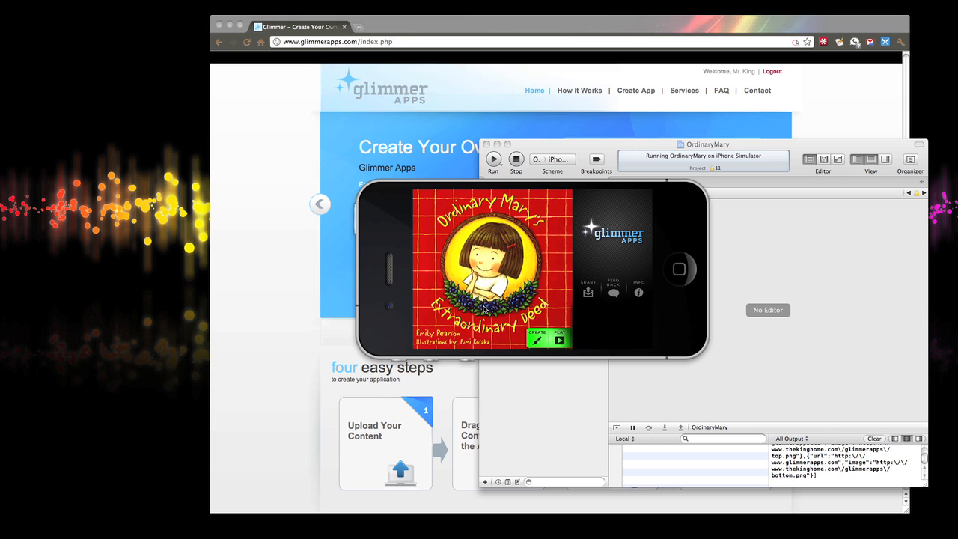
Play the Ordinary Mary story from the beginning.
left_click(558, 342)
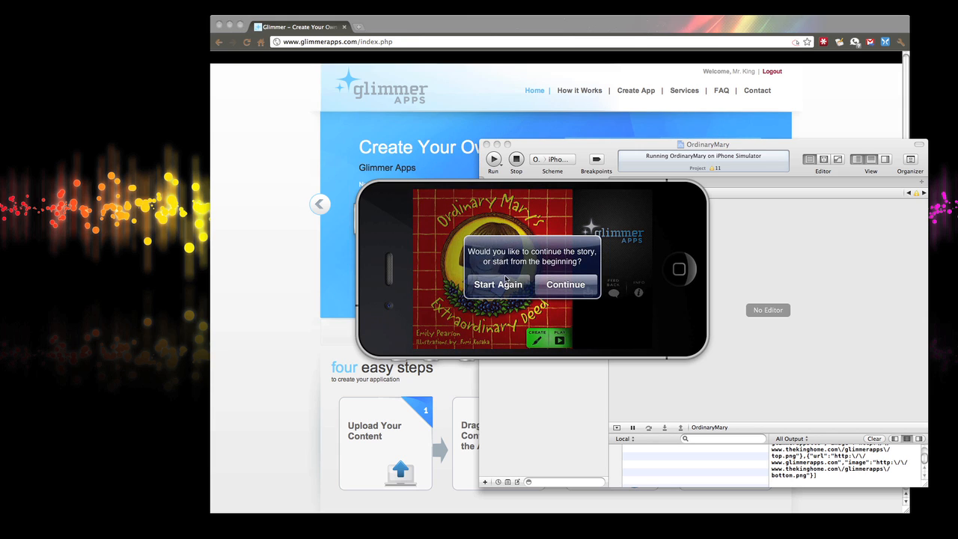
left_click(510, 286)
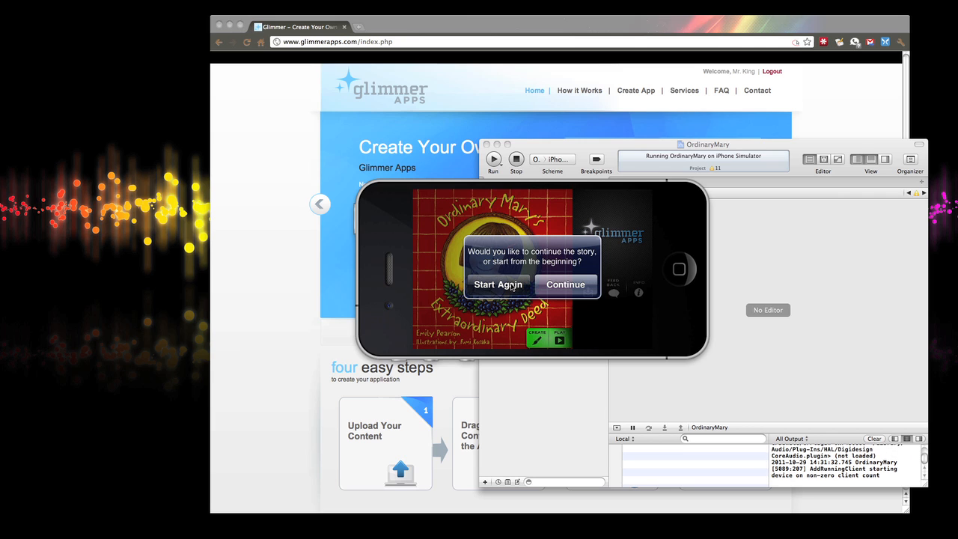
left_click(511, 285)
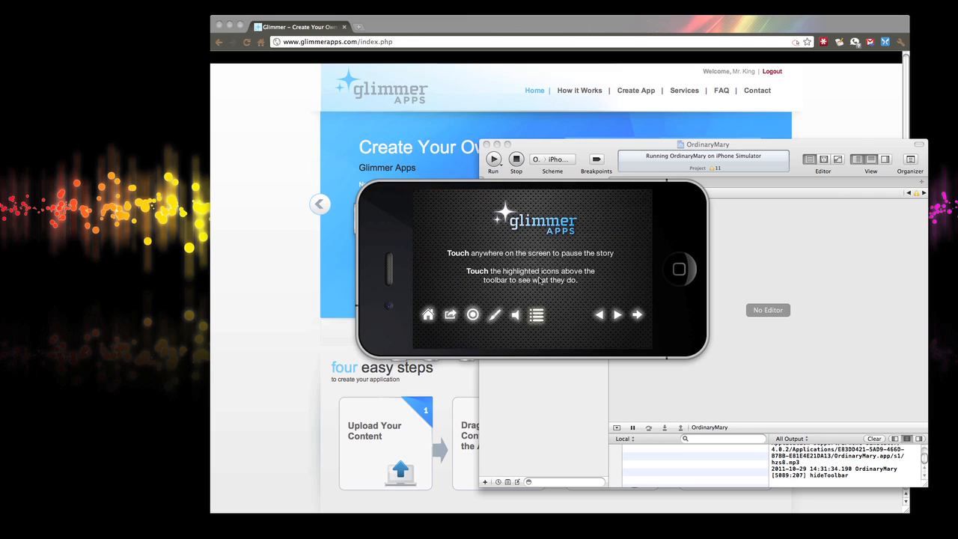
Pause the story on the instructions page, try the highlighted page-list icon and resume playback.
left_click(596, 273)
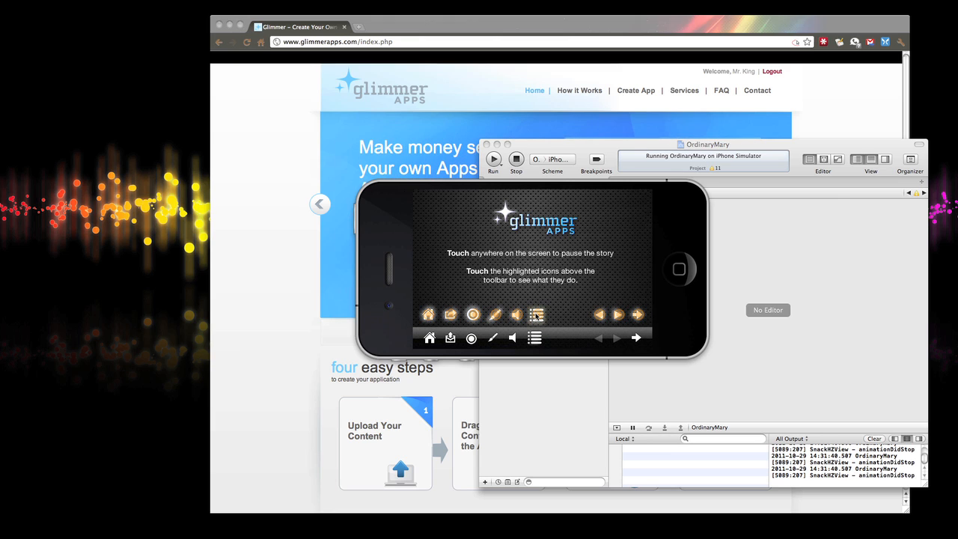
left_click(536, 315)
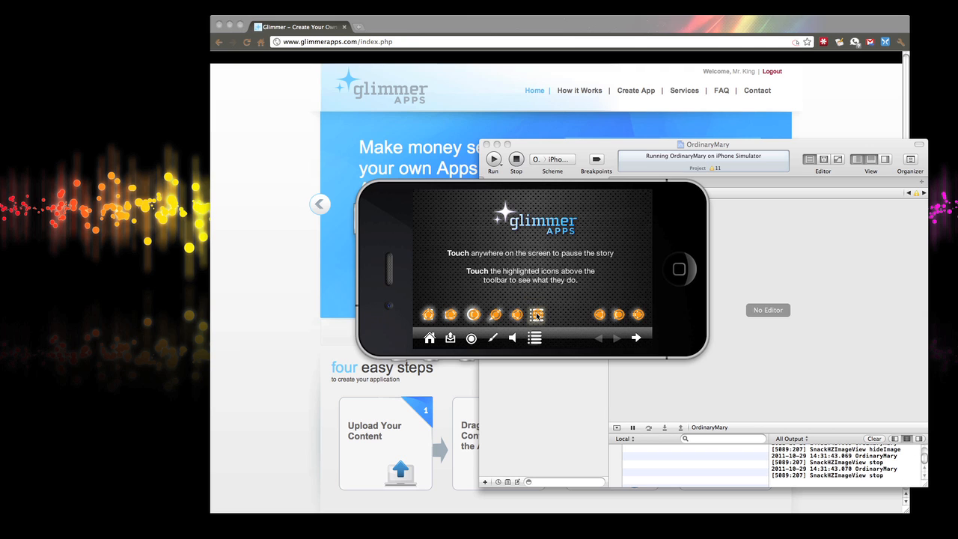
left_click(536, 315)
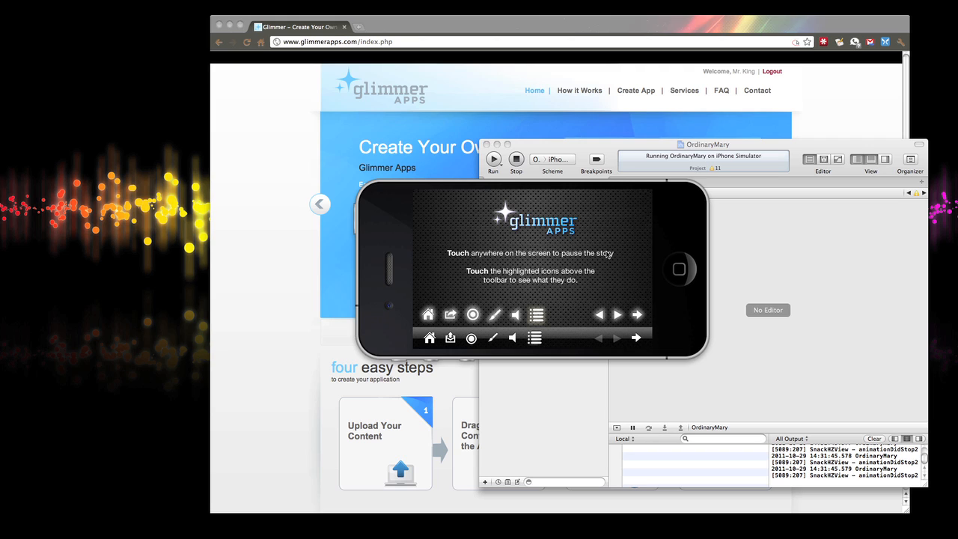
left_click(536, 263)
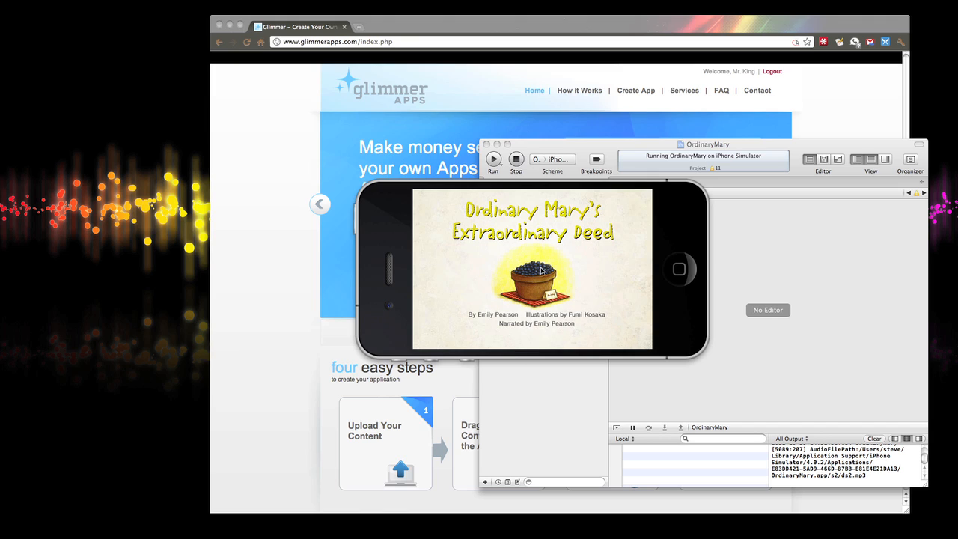
Pause the title page and use the page thumbnails to jump to the title page.
left_click(580, 273)
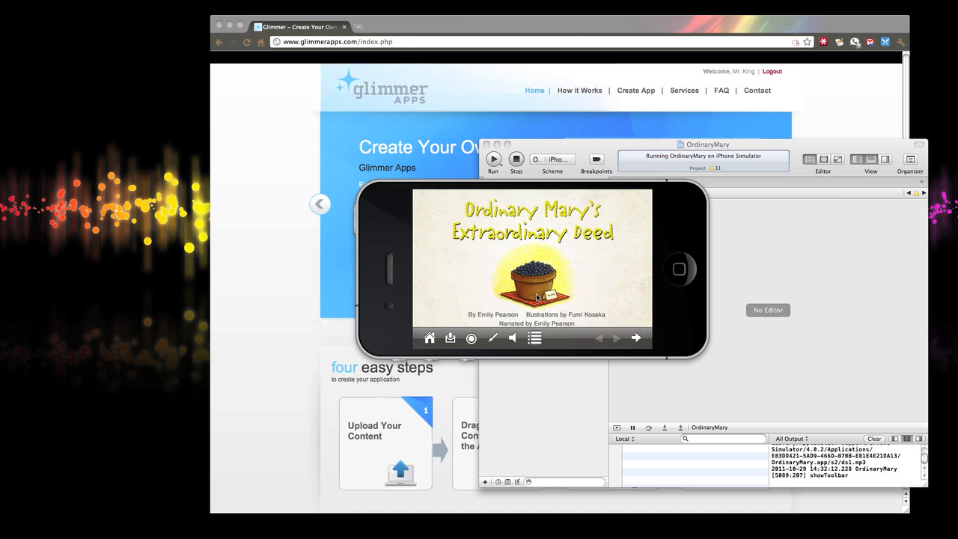
left_click(534, 337)
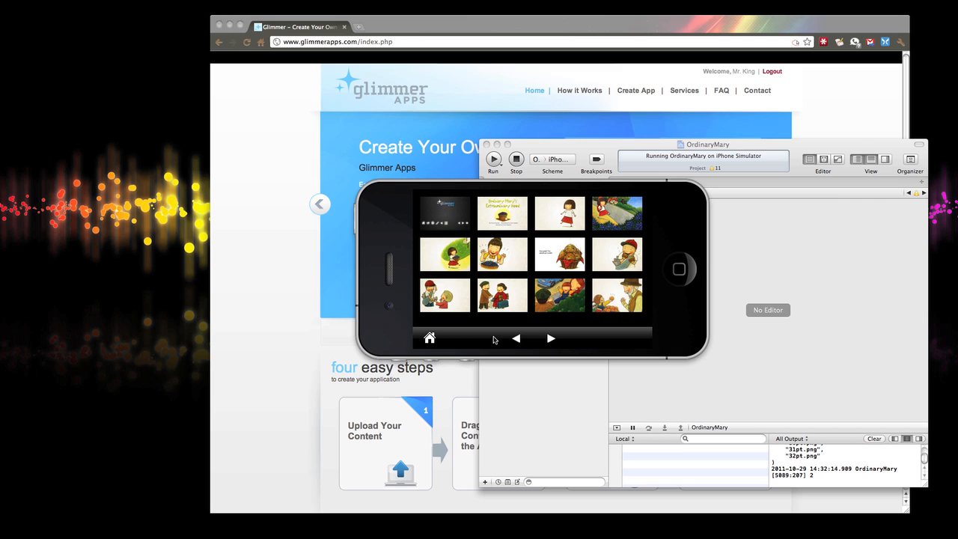
left_click(501, 215)
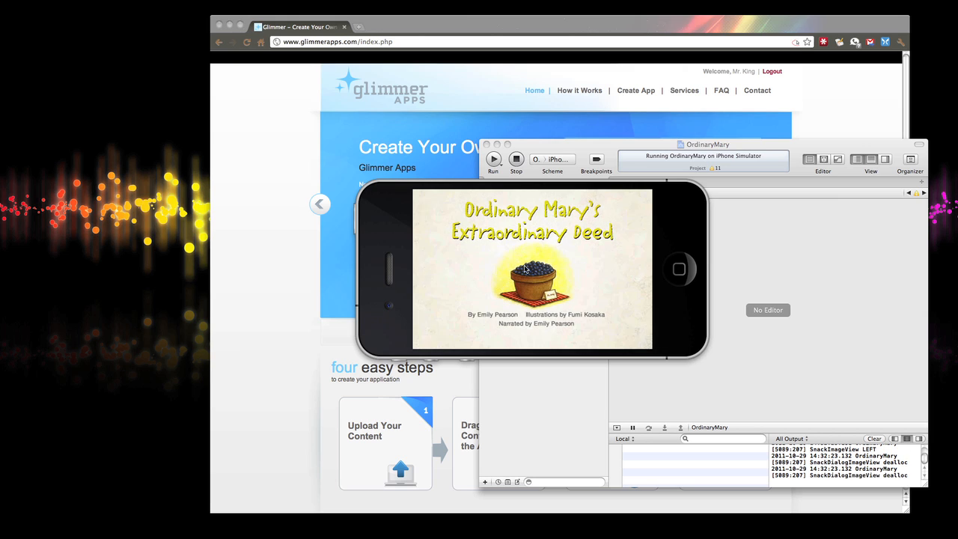
Turn to the page introducing Ordinary Mary, try the hot zone on Mary and move on to the following page.
left_click_drag(612, 267, 564, 276)
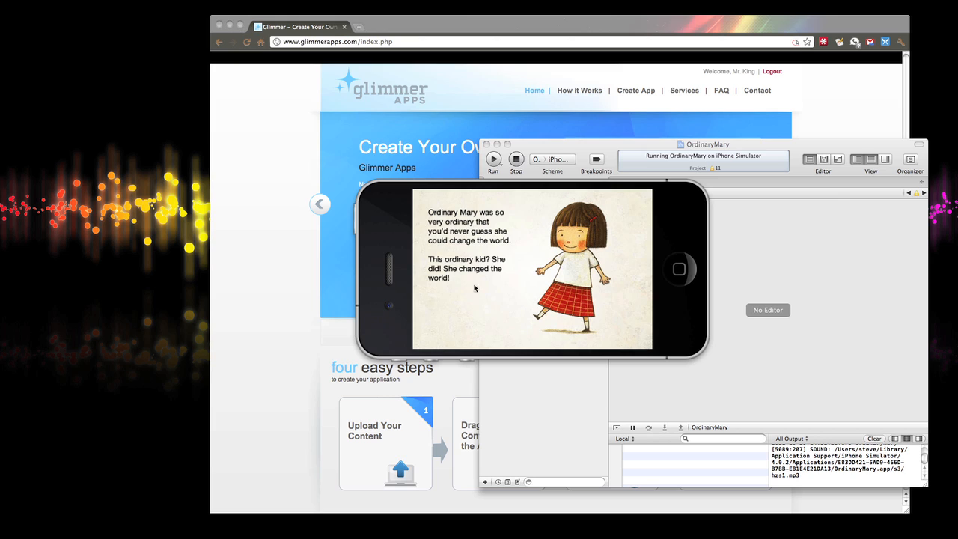
left_click(588, 264)
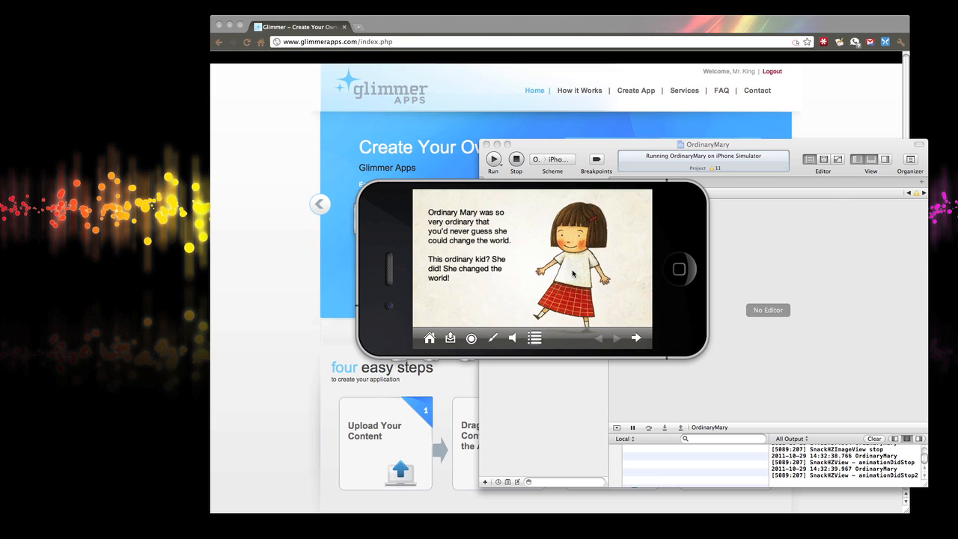
left_click(573, 274)
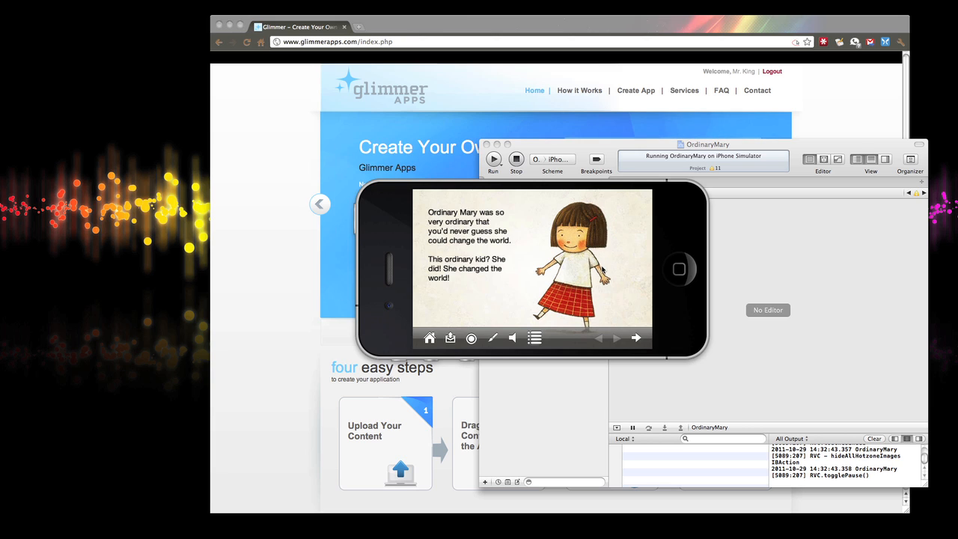
left_click_drag(603, 271, 514, 272)
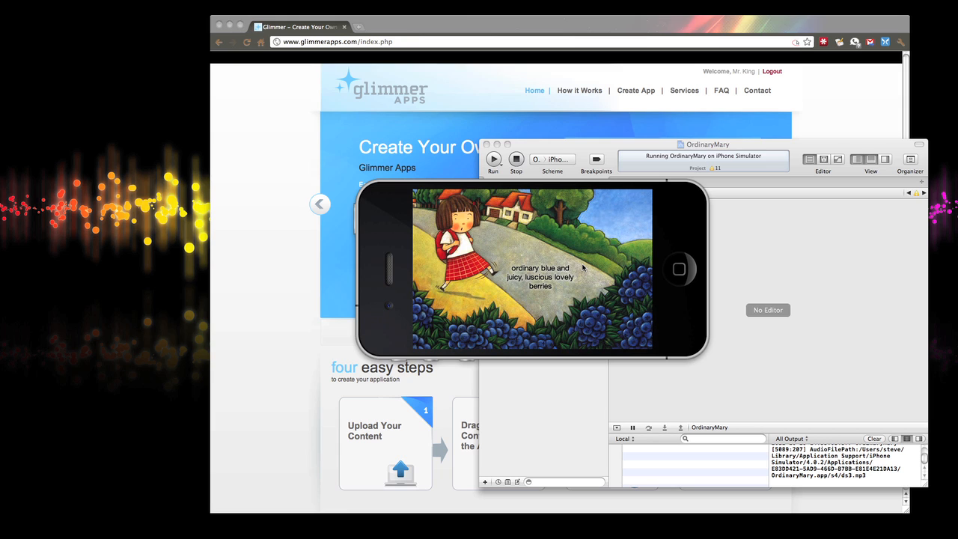
Pause the story on the blueberry page and try the hot zones on the berries.
left_click(528, 241)
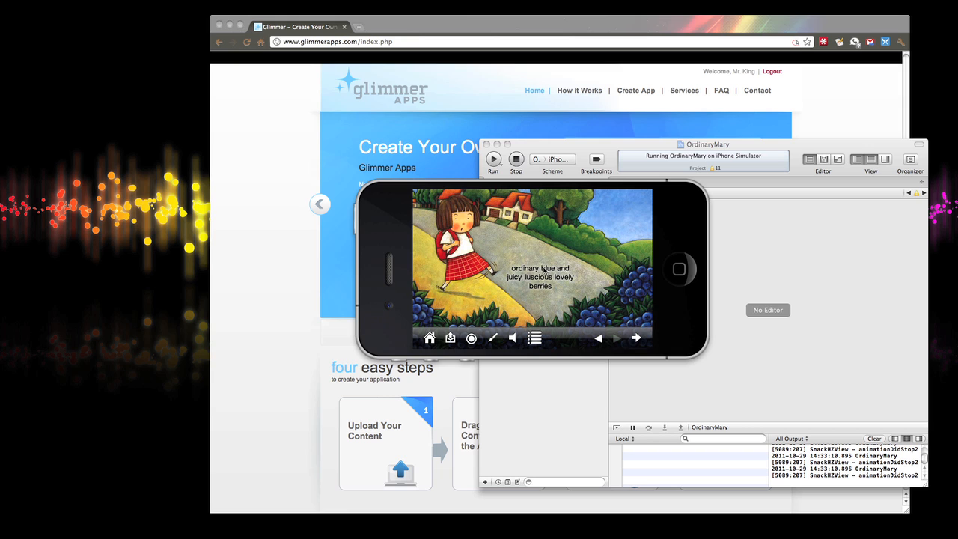
left_click(472, 337)
left_click(626, 290)
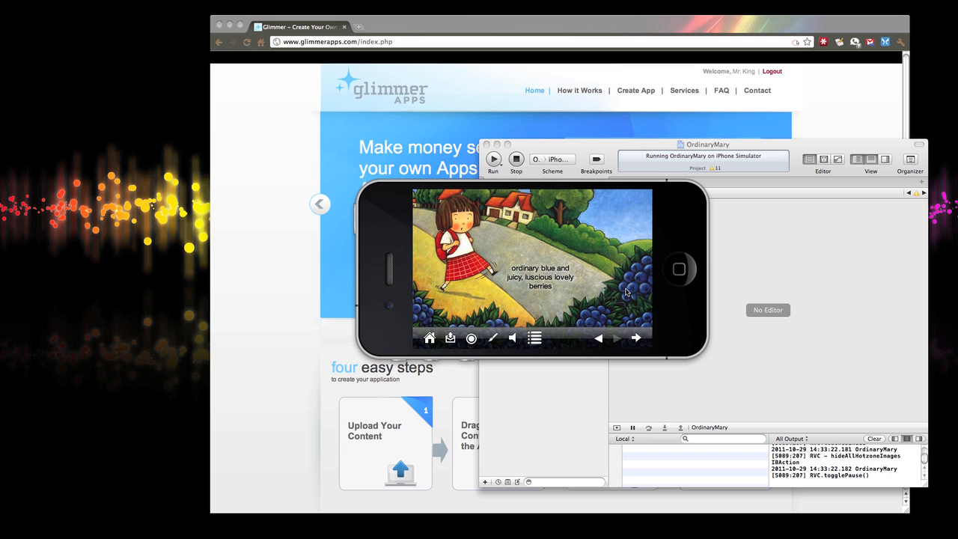
left_click(632, 283)
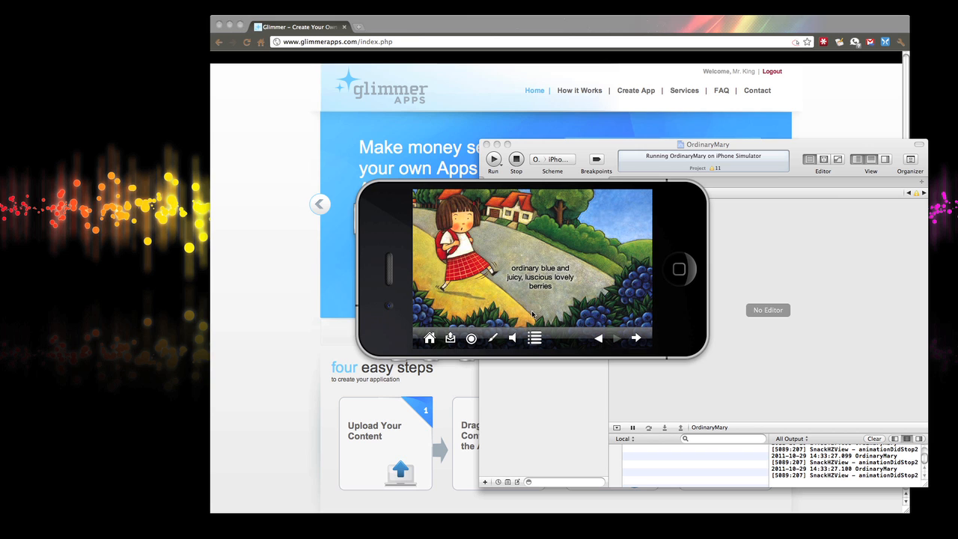
Turn to the page where Mary carries the berry bowl, pause it and try the mailbox hot zone.
left_click_drag(607, 257, 535, 272)
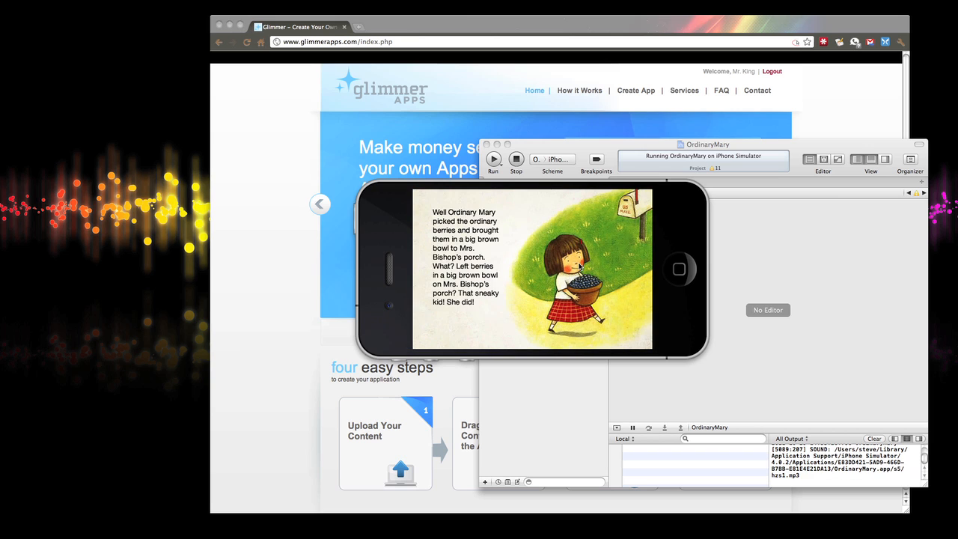
left_click(507, 259)
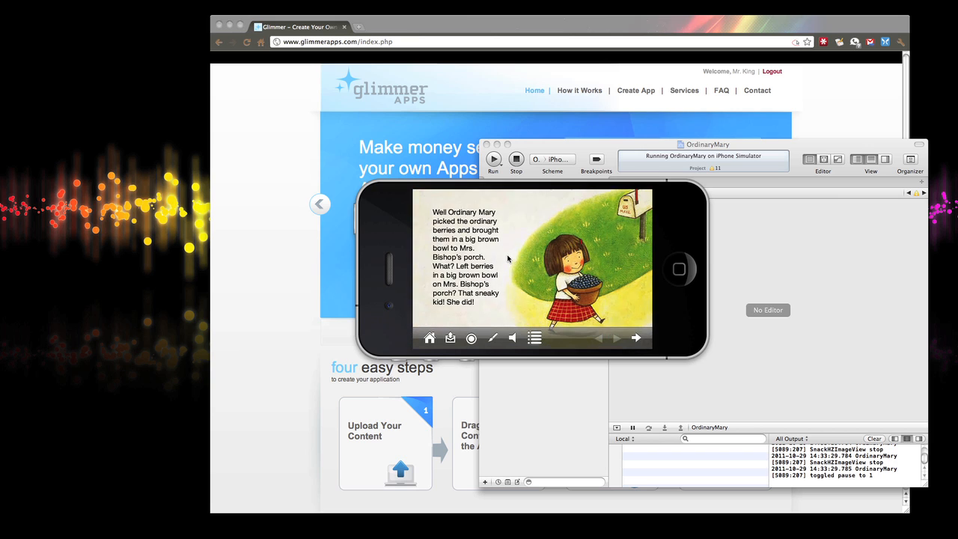
left_click(624, 212)
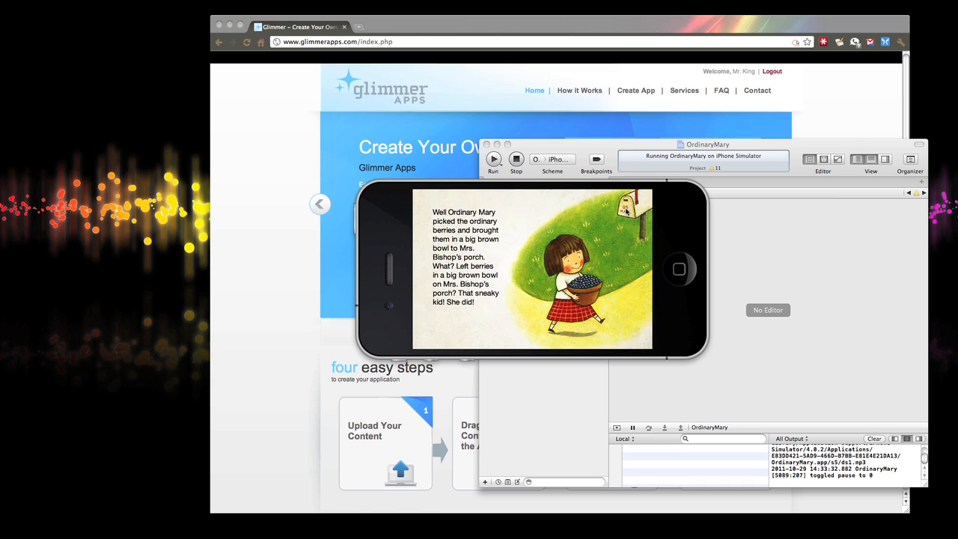
left_click(519, 294)
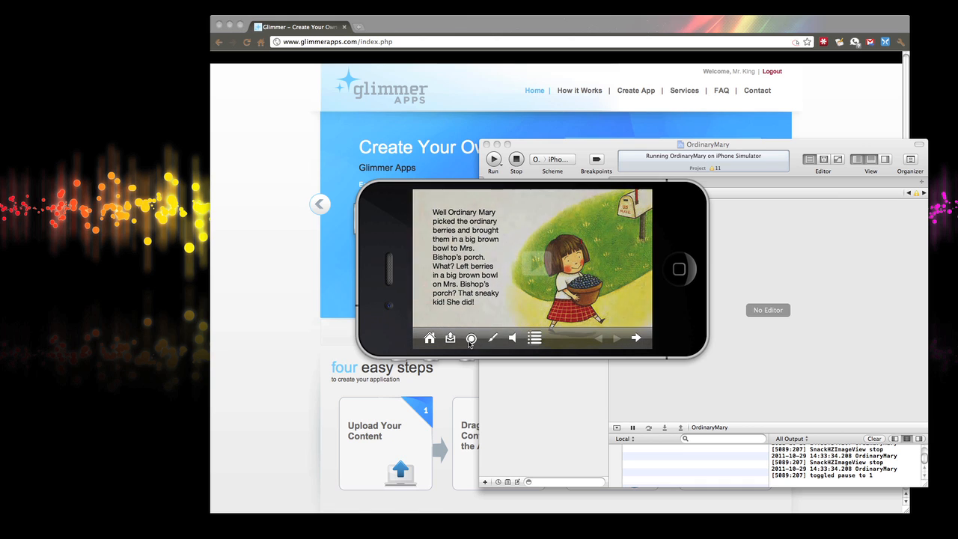
left_click(632, 202)
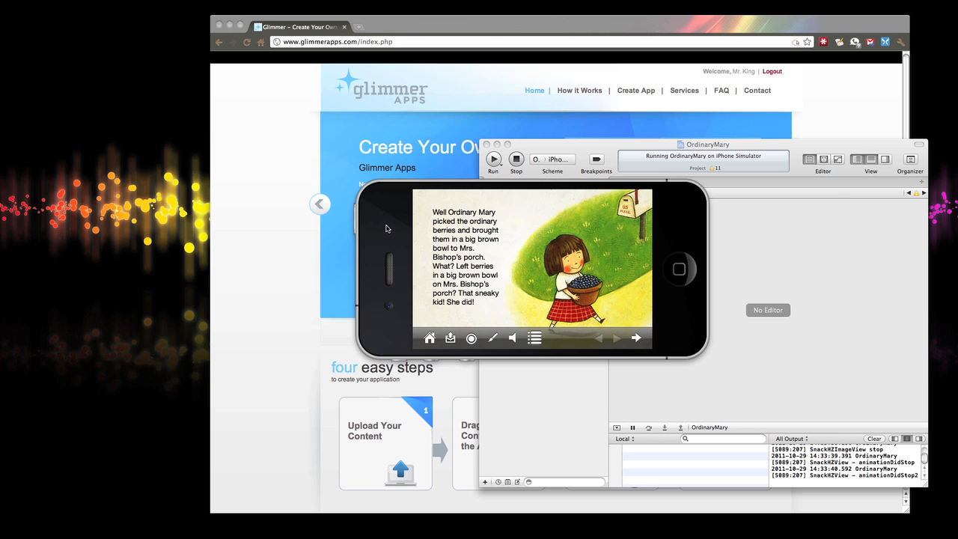
Quit the iPhone Simulator and return to the Glimmer site in Chrome to start a new app project.
key("super+q")
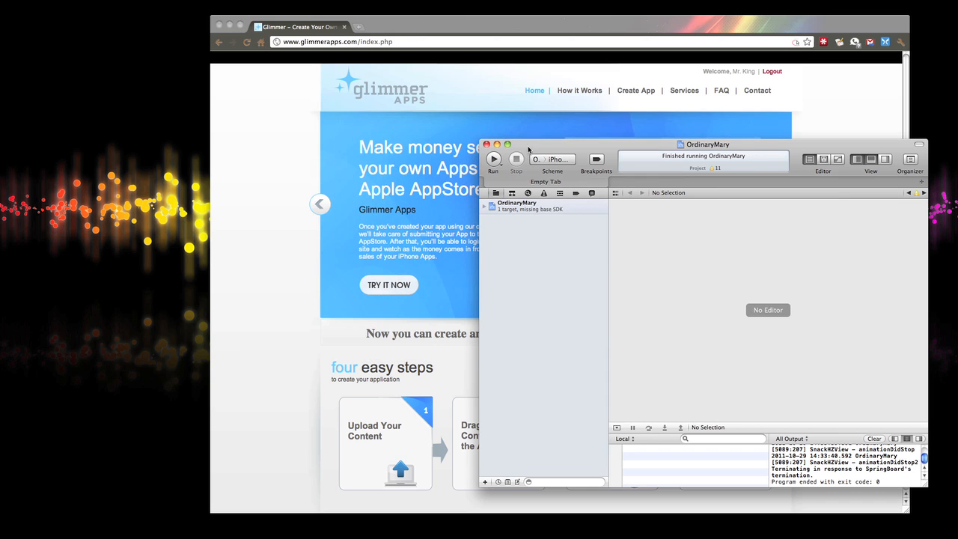
left_click(280, 187)
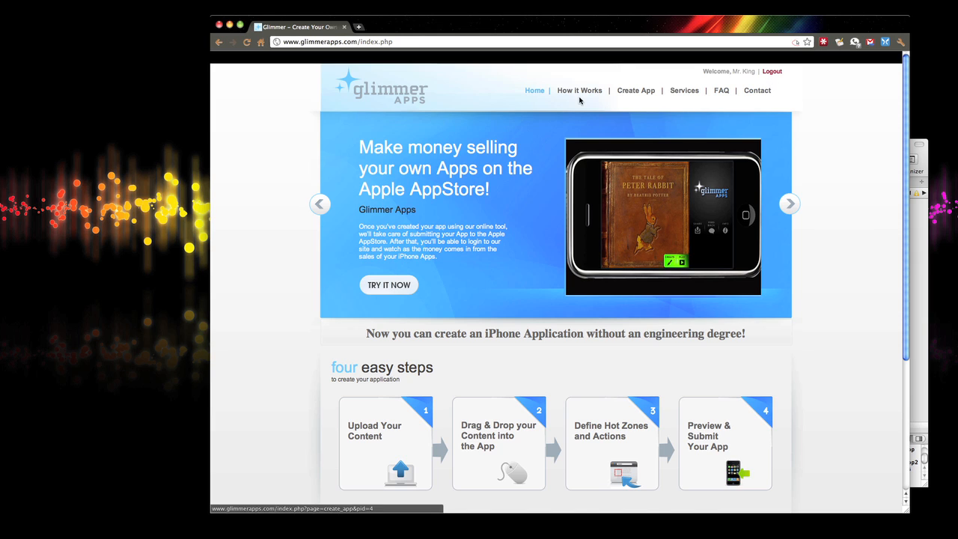
left_click(627, 93)
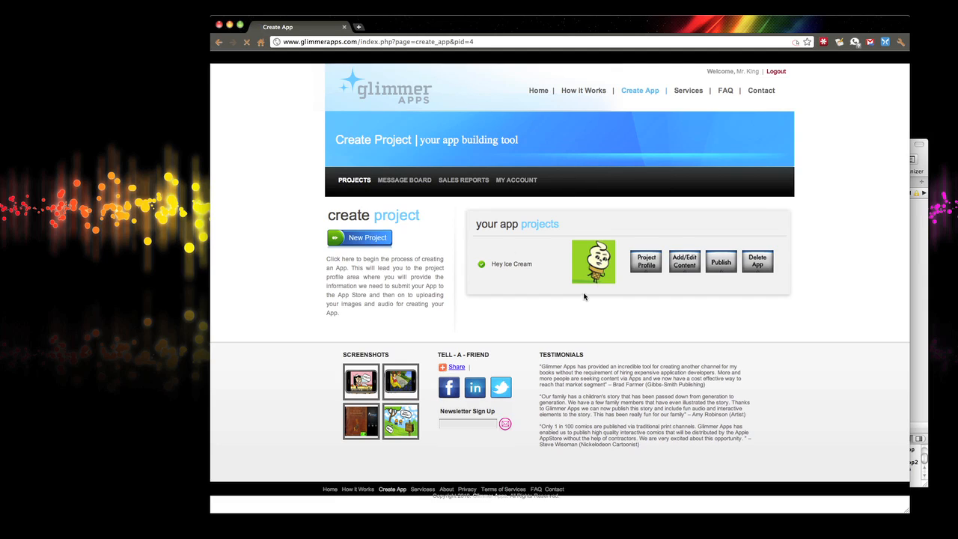
left_click(360, 241)
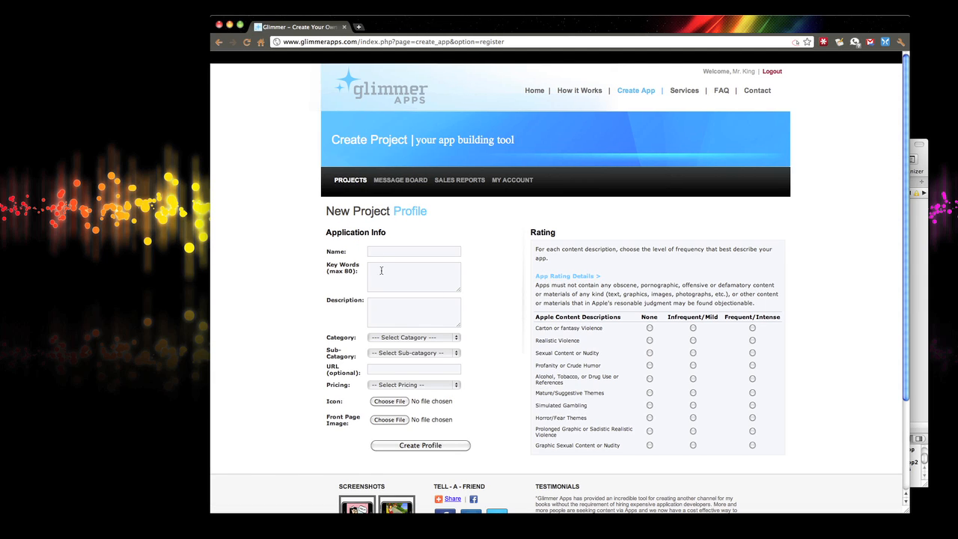
Fill in the project name "Ordinary Mary", key words "Children's book" and description "This a cute story about Mary.".
left_click(376, 253)
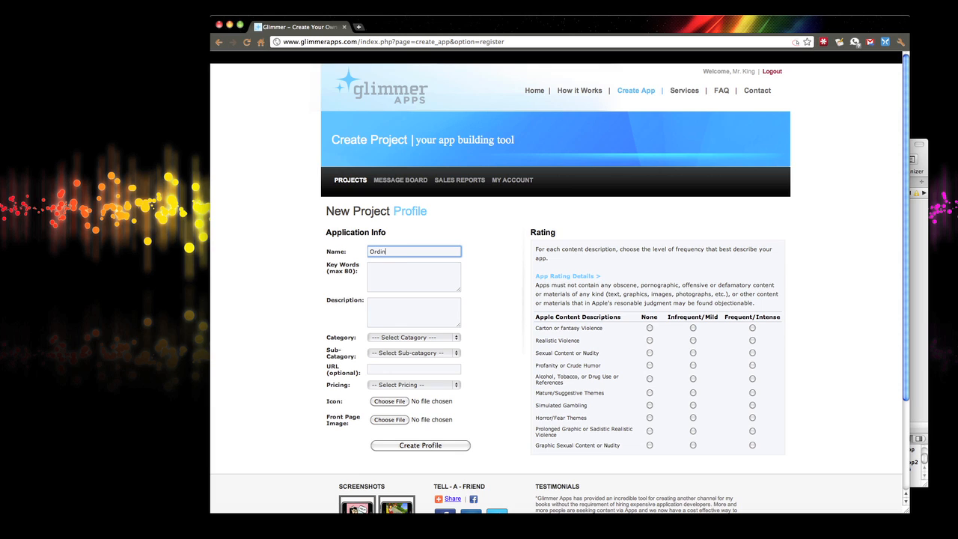
key("Tab")
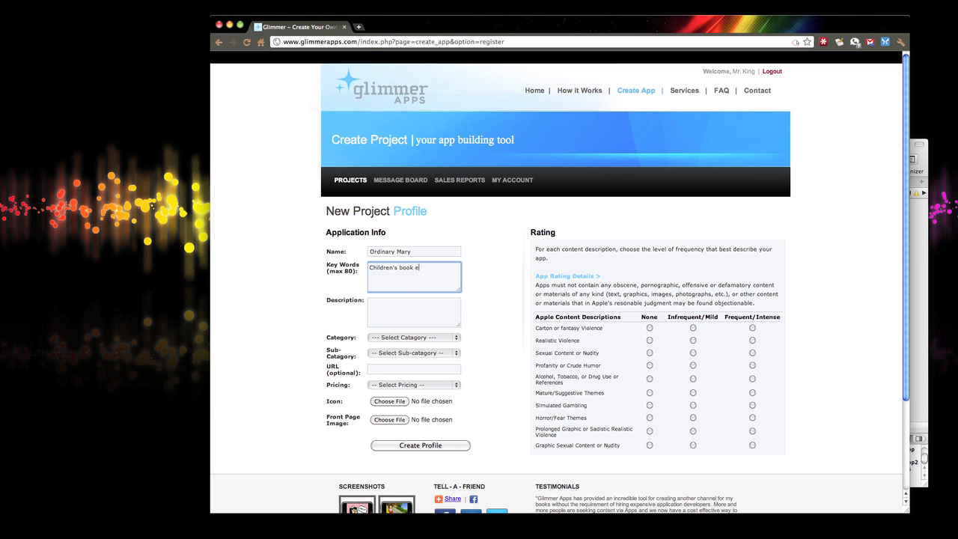
left_click(389, 300)
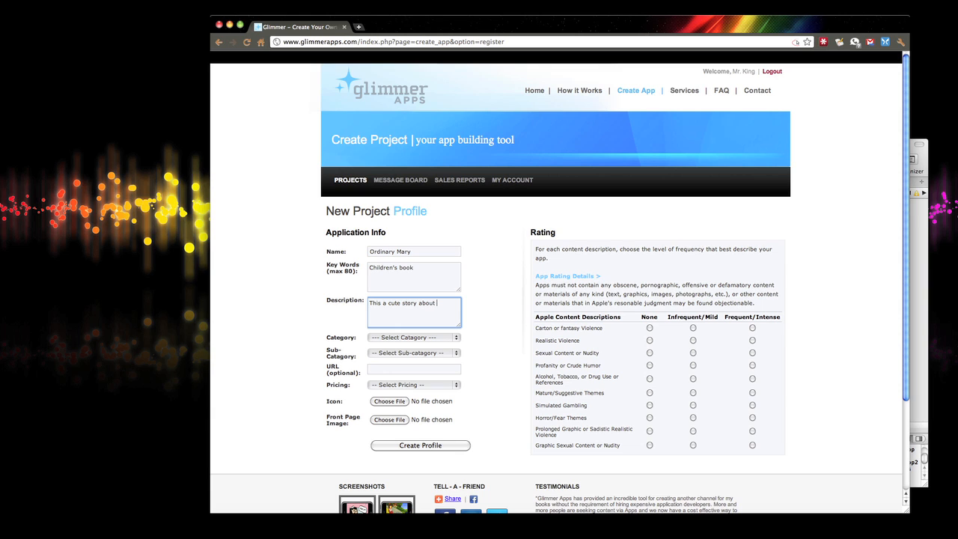
Set the project's category to Book, the sub-category to Kids and the pricing to $10.
left_click(374, 337)
left_click(394, 345)
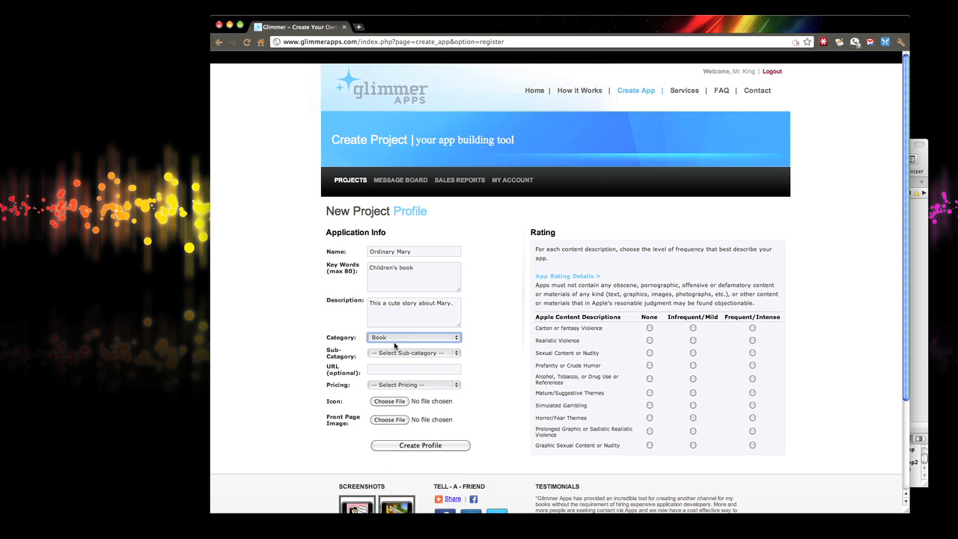
left_click(393, 354)
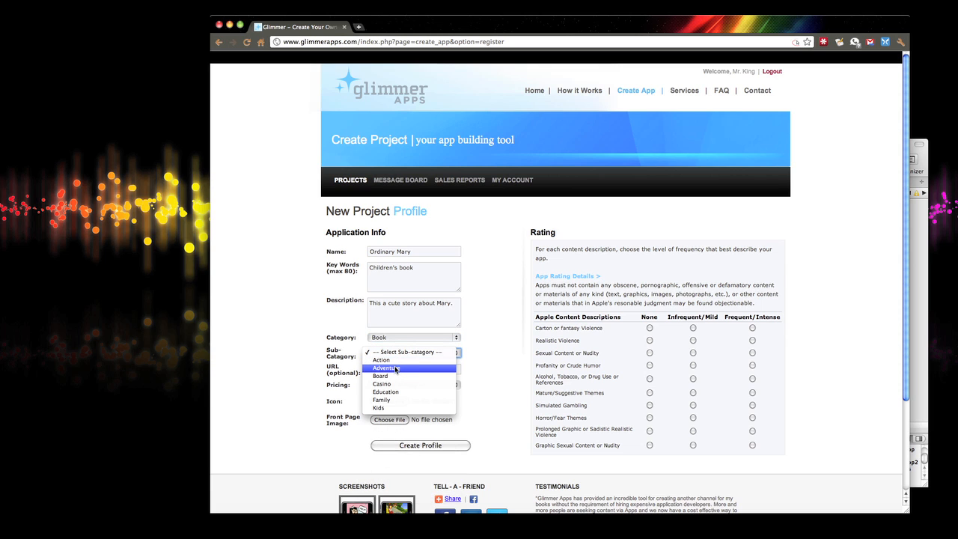
left_click(383, 407)
left_click(393, 386)
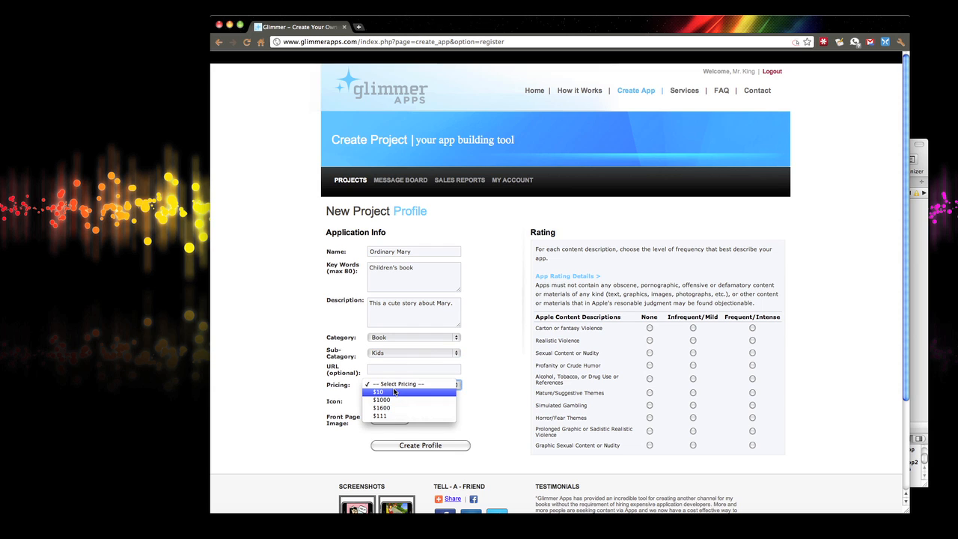
left_click(382, 396)
left_click(386, 401)
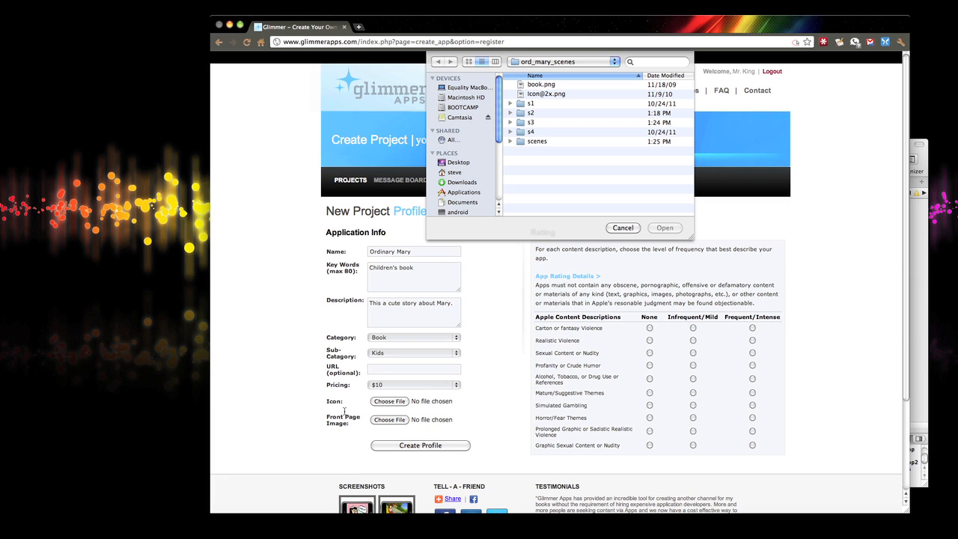
left_click(536, 86)
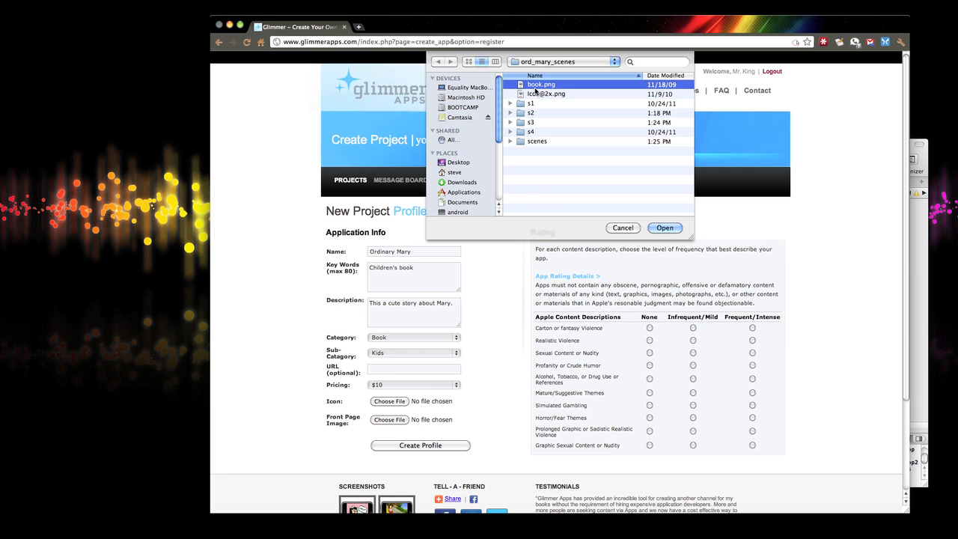
left_click(541, 95)
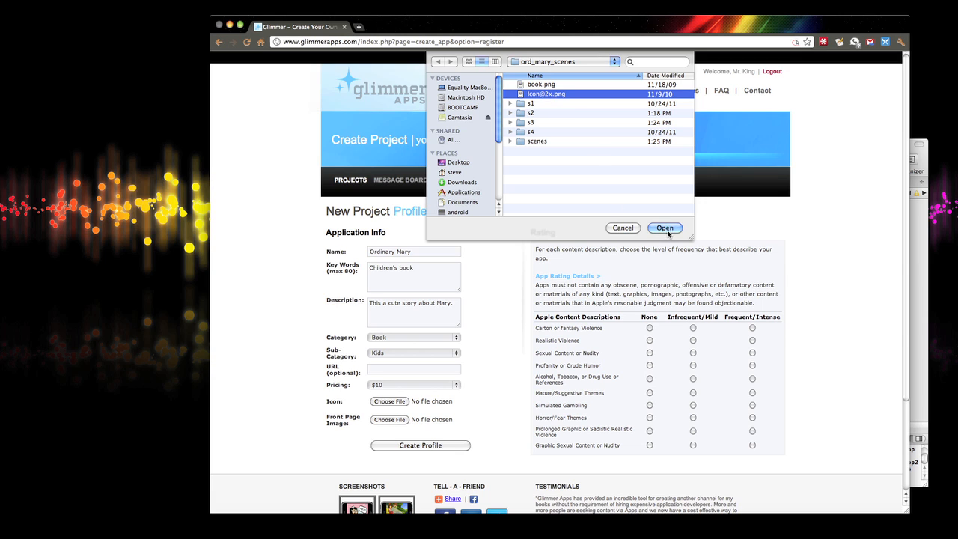
left_click(659, 228)
left_click(388, 419)
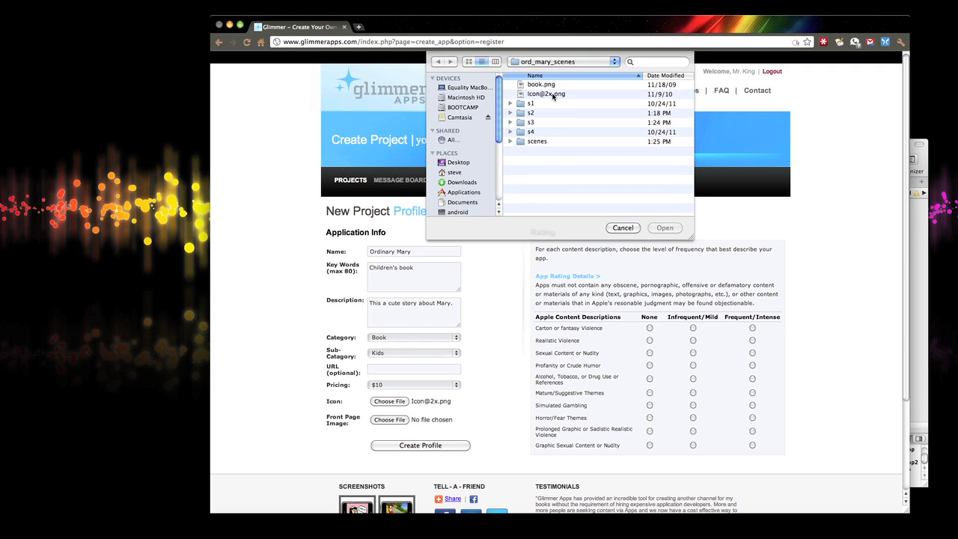
left_click(546, 85)
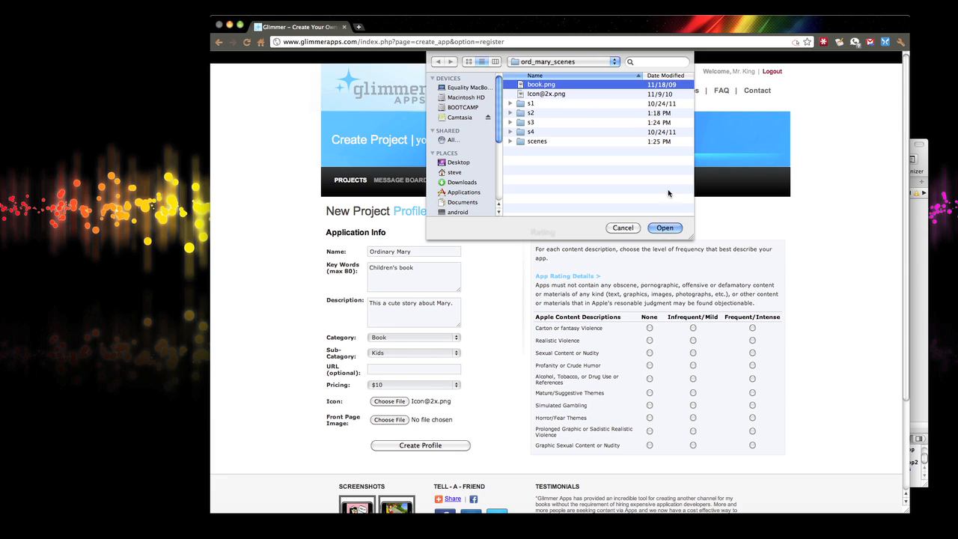
left_click(663, 229)
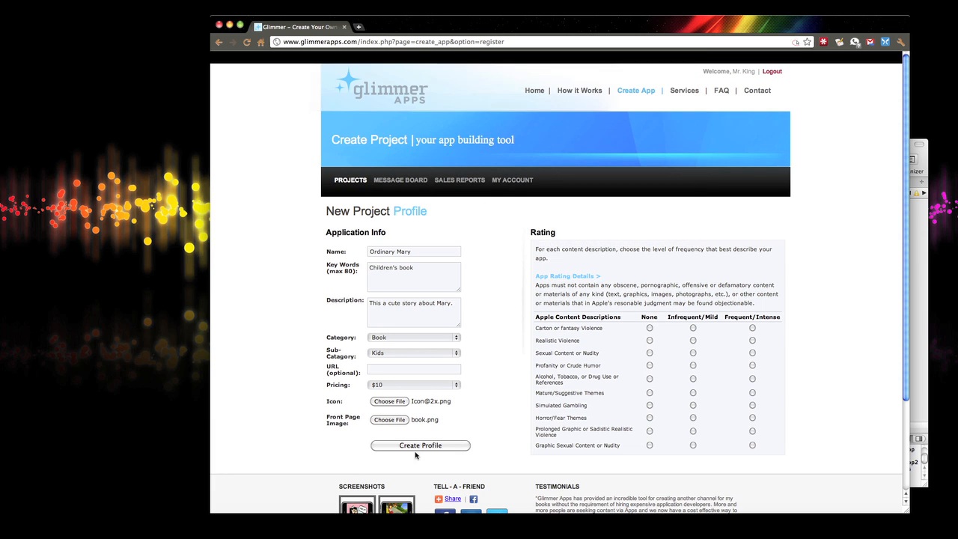
Rate every Apple content description as None and create the project profile.
left_click(648, 328)
left_click(649, 340)
left_click(648, 352)
left_click(648, 365)
left_click(648, 378)
left_click(650, 393)
left_click(649, 406)
left_click(649, 445)
left_click(650, 431)
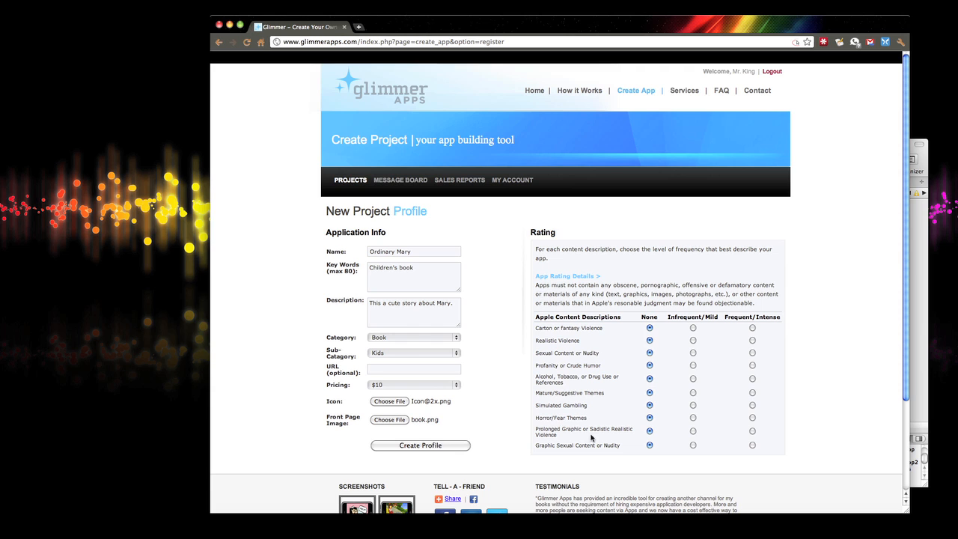
left_click(411, 446)
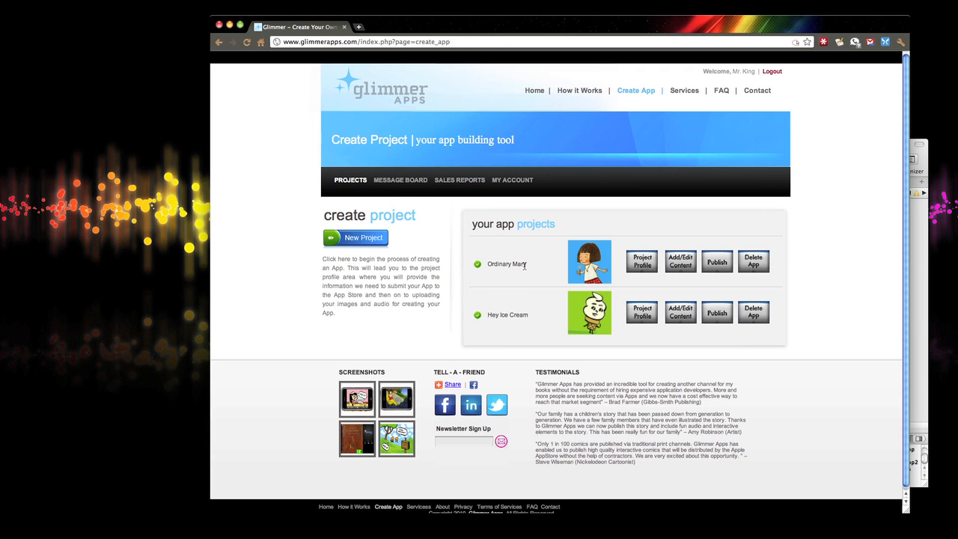
Open the Ordinary Mary project's content for editing and upload all files from the scenes folder in ord_mary_scenes, s1_d1.mp3 through s4.jpg.
left_click(687, 265)
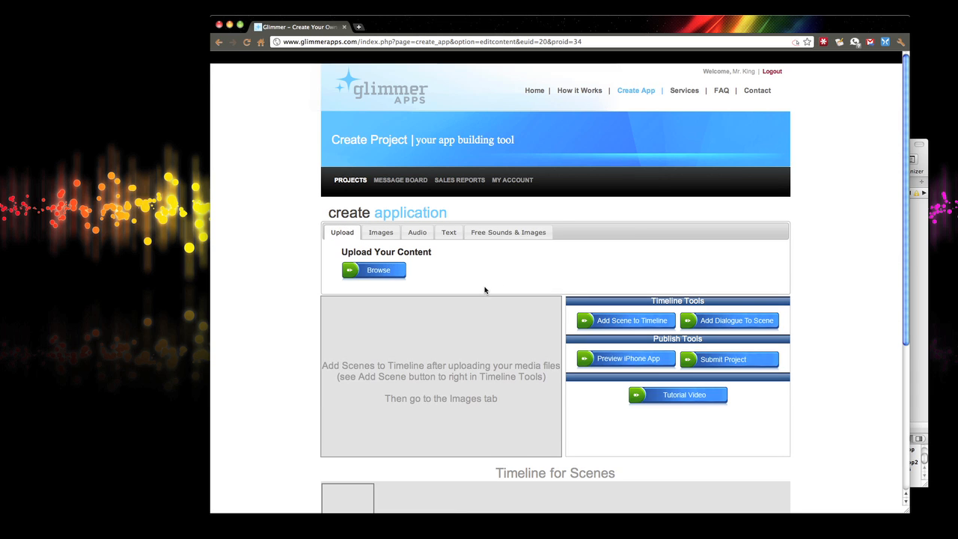
scroll(484, 290, "down", 2)
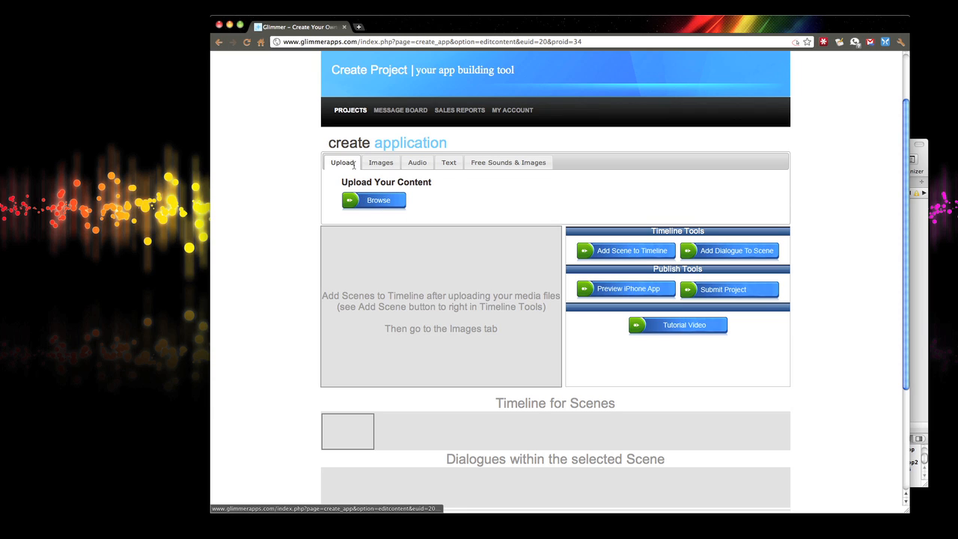
left_click(375, 201)
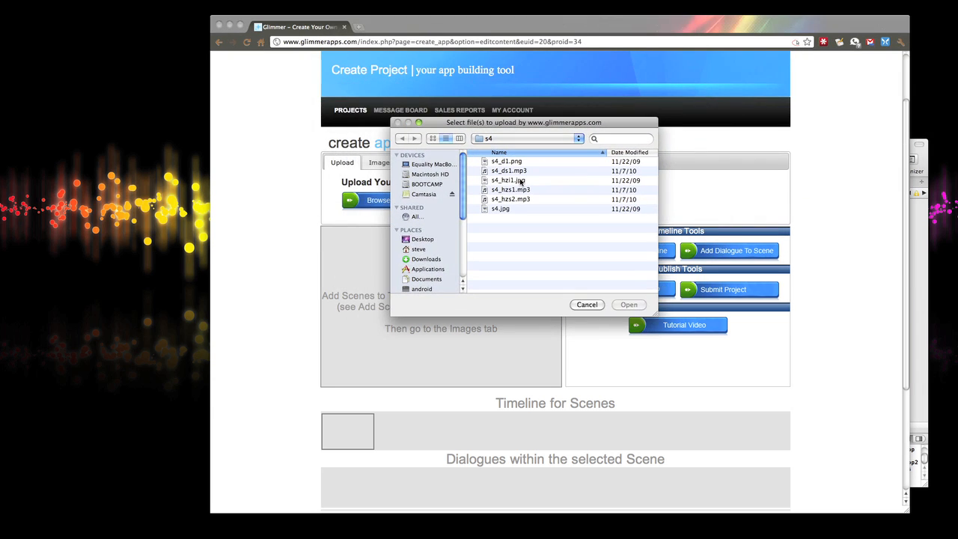
left_click(576, 140)
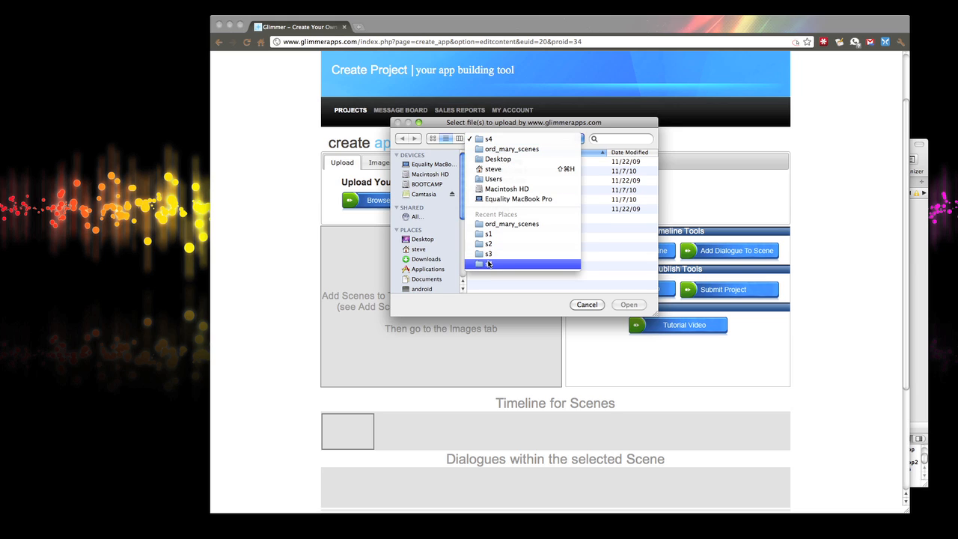
left_click(494, 224)
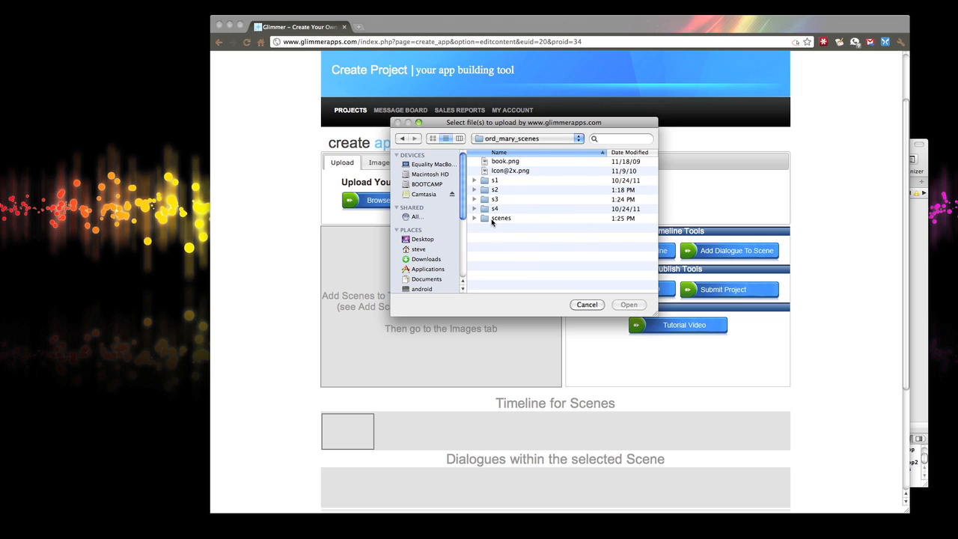
left_click(470, 220)
left_click(471, 219)
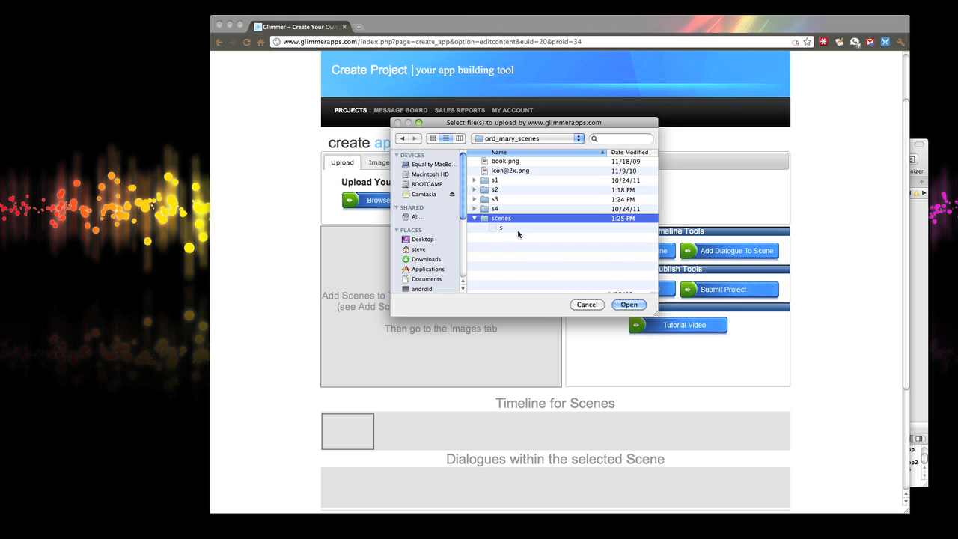
left_click(514, 228)
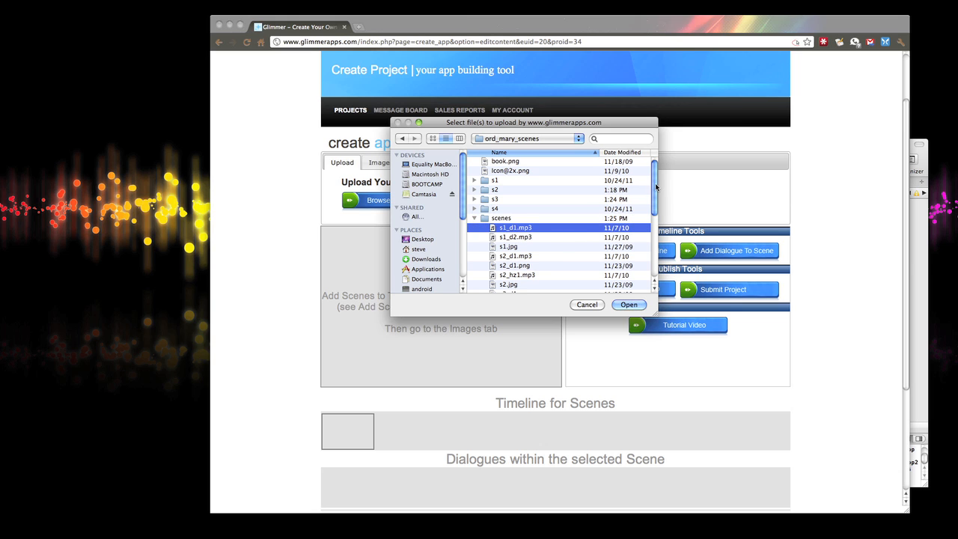
left_click_drag(657, 186, 657, 263)
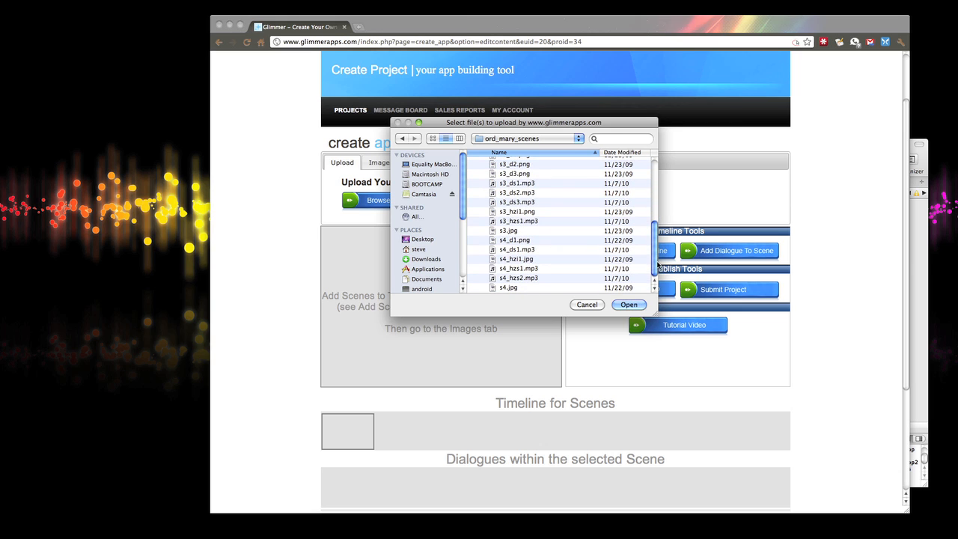
left_click(512, 289, "shift")
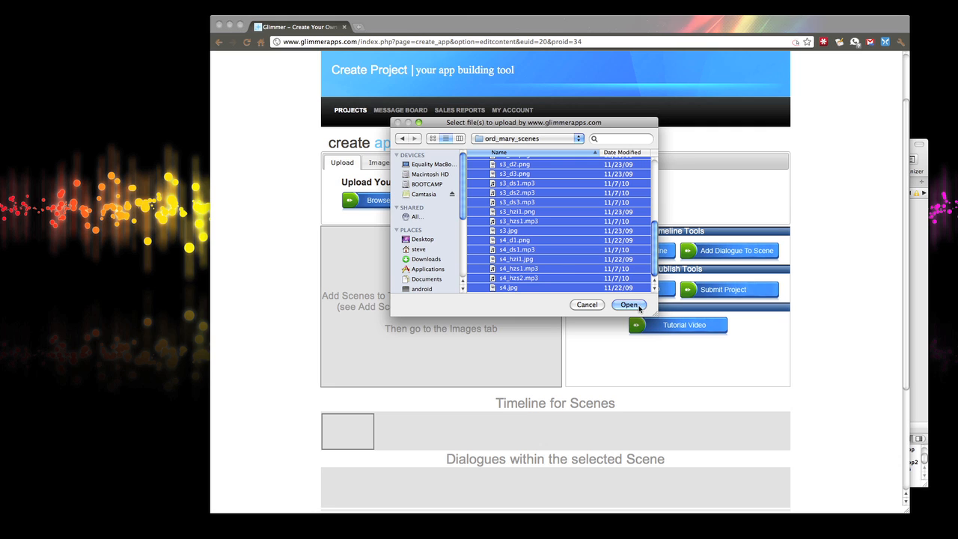
left_click(631, 304)
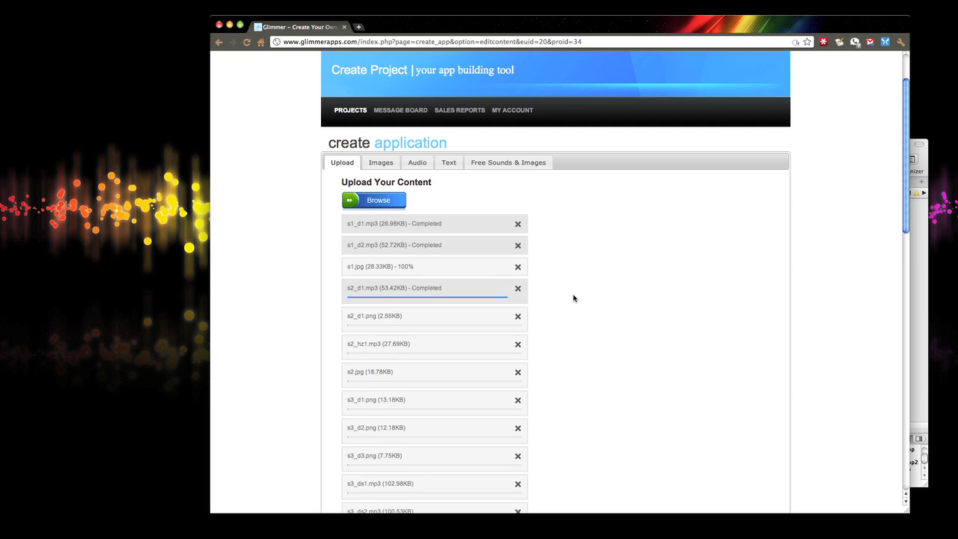
Check the uploaded files in the upload list and among the project's images and audio clips.
scroll(577, 315, "down", 2)
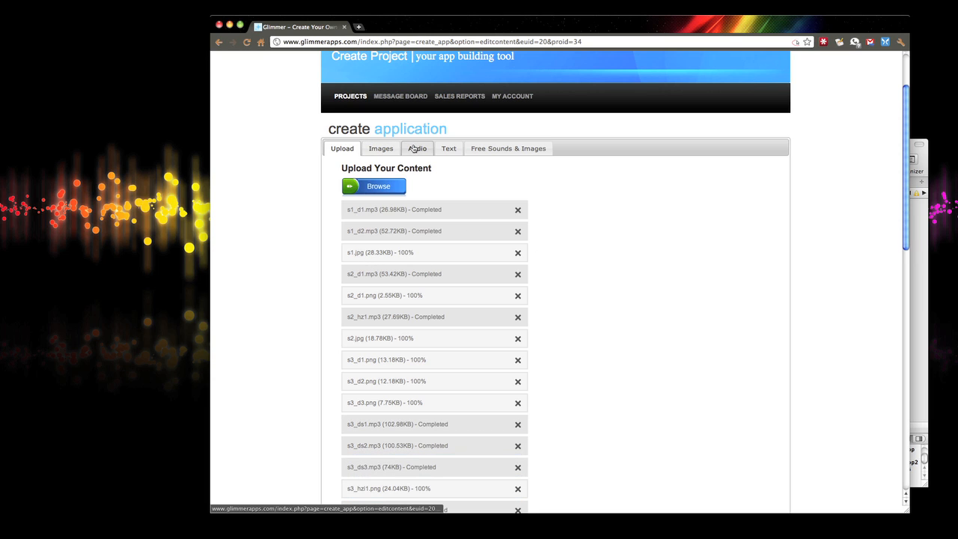
scroll(638, 363, "down", 5)
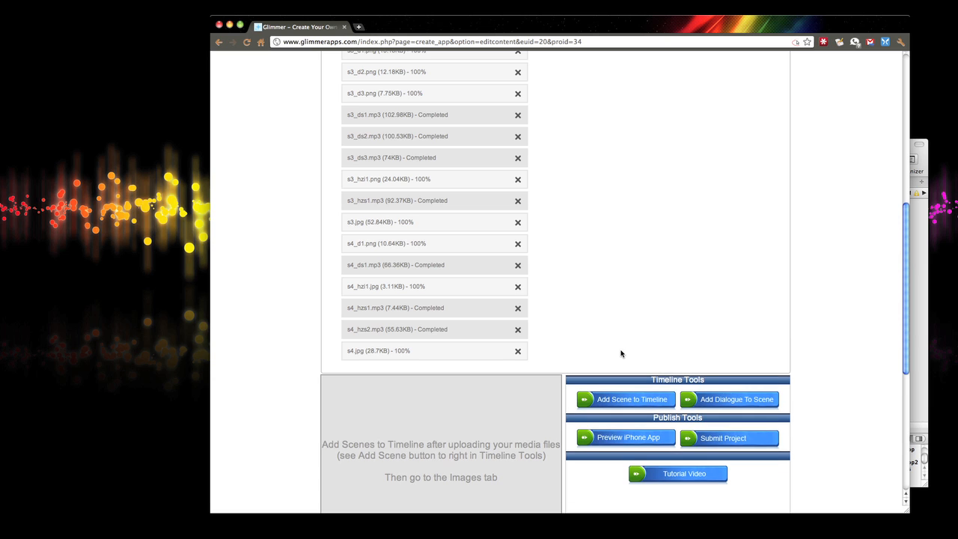
scroll(605, 343, "up", 5)
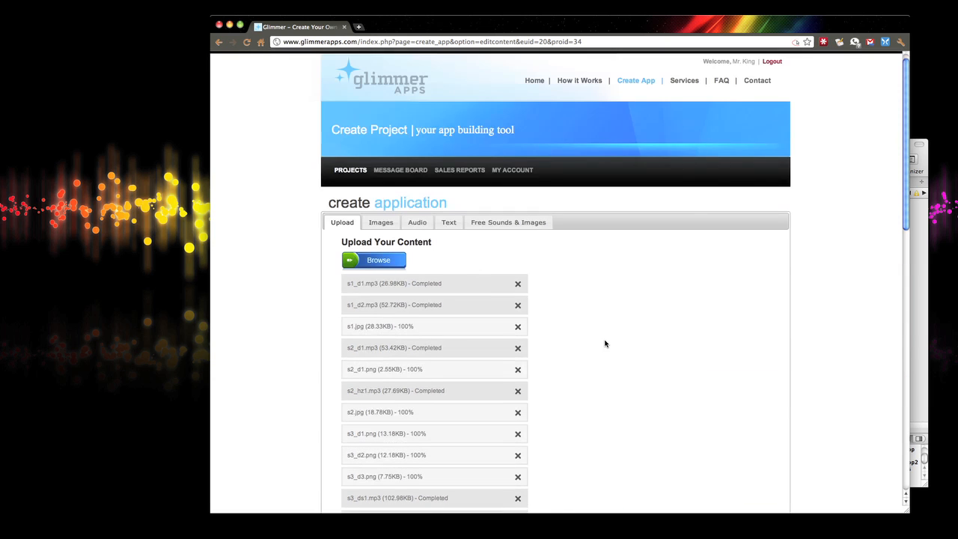
left_click(372, 223)
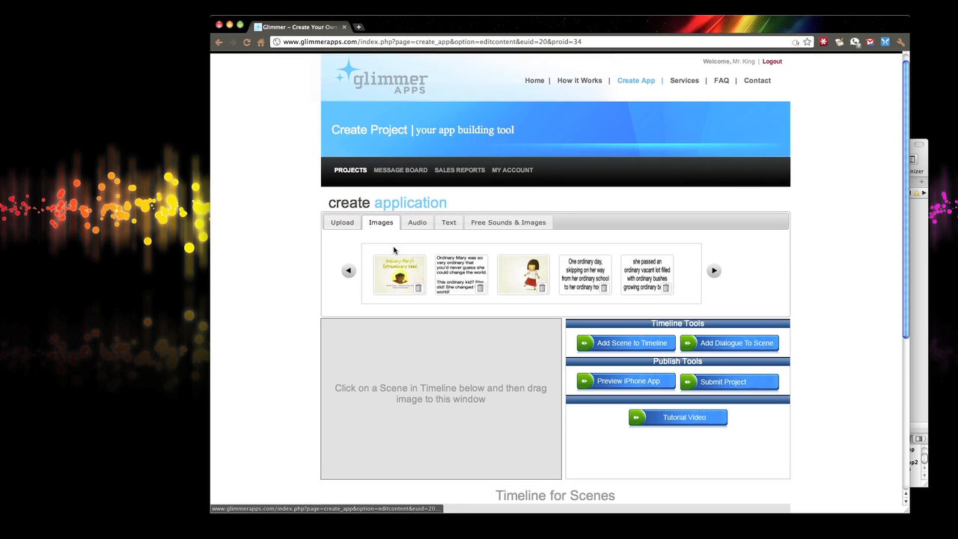
scroll(419, 305, "down", 1)
scroll(419, 305, "down", 1)
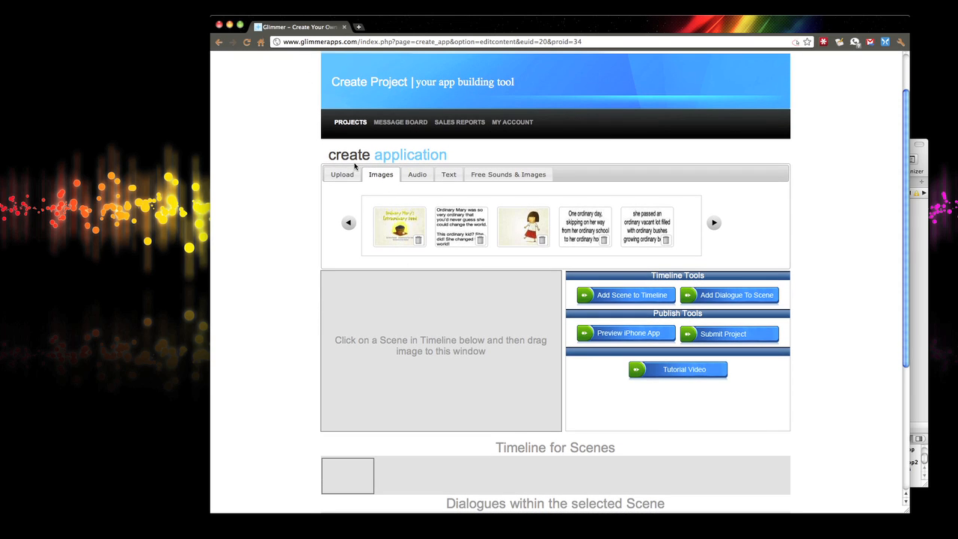
left_click(418, 177)
left_click(410, 231)
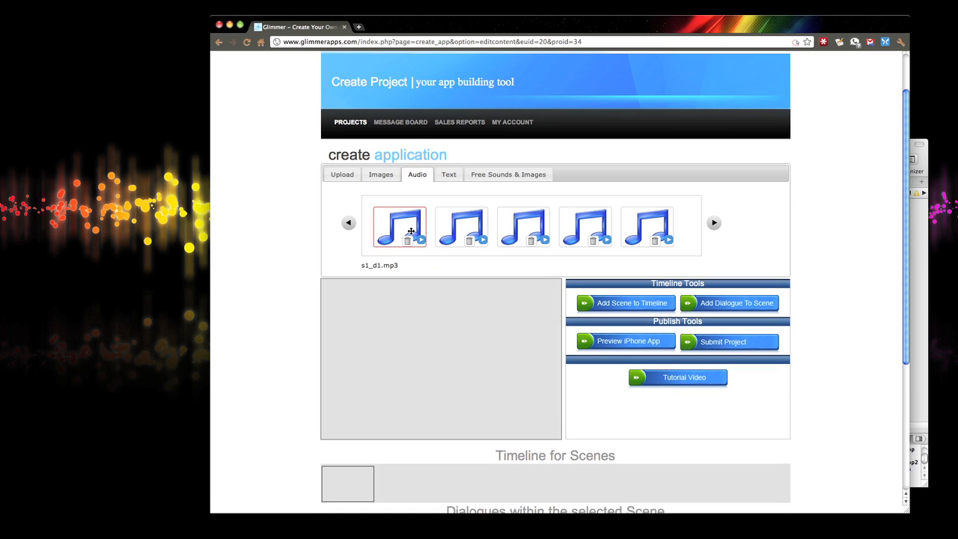
Select the first scene in the timeline and place the "Ordinary Mary's Extraordinary Deed" title image in it.
left_click(383, 175)
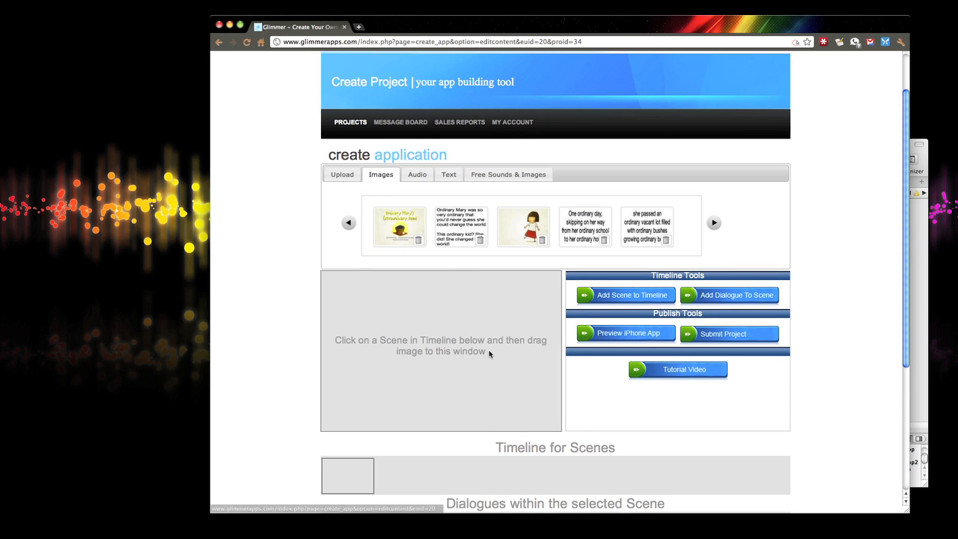
scroll(489, 353, "down", 1)
scroll(489, 353, "down", 2)
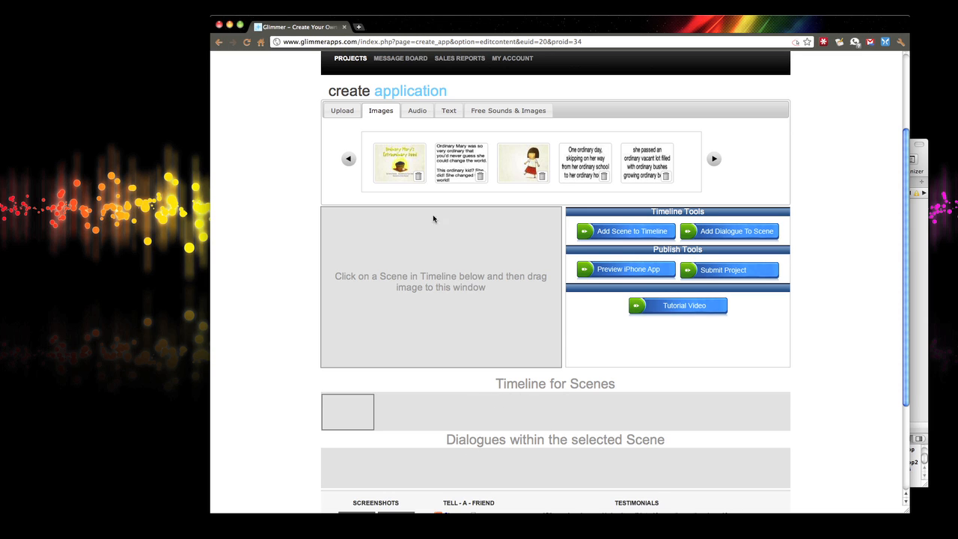
left_click_drag(400, 161, 402, 282)
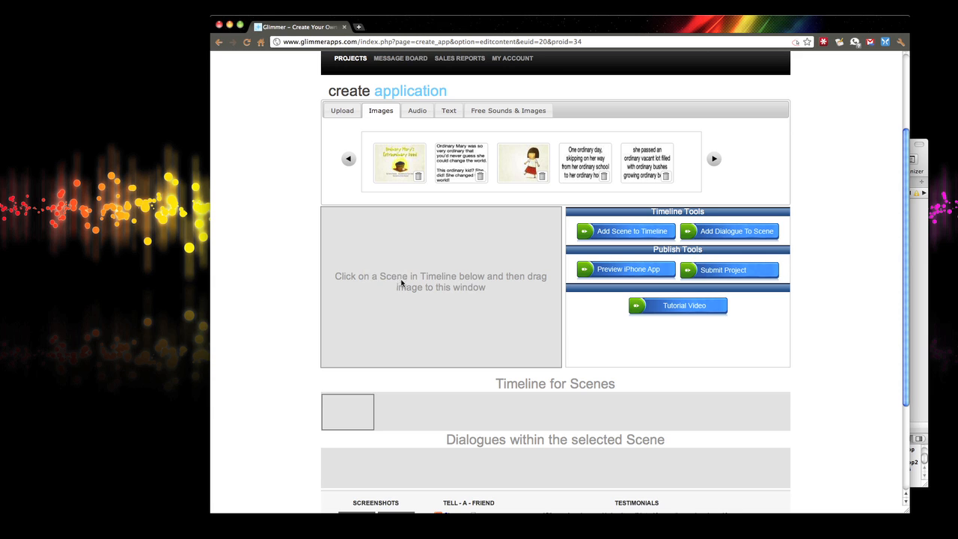
left_click(343, 420)
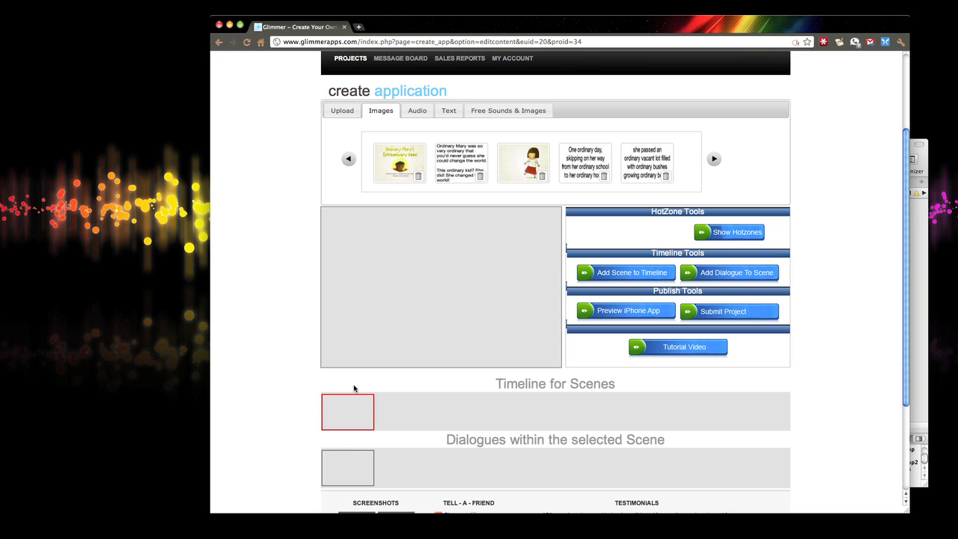
left_click_drag(417, 155, 479, 314)
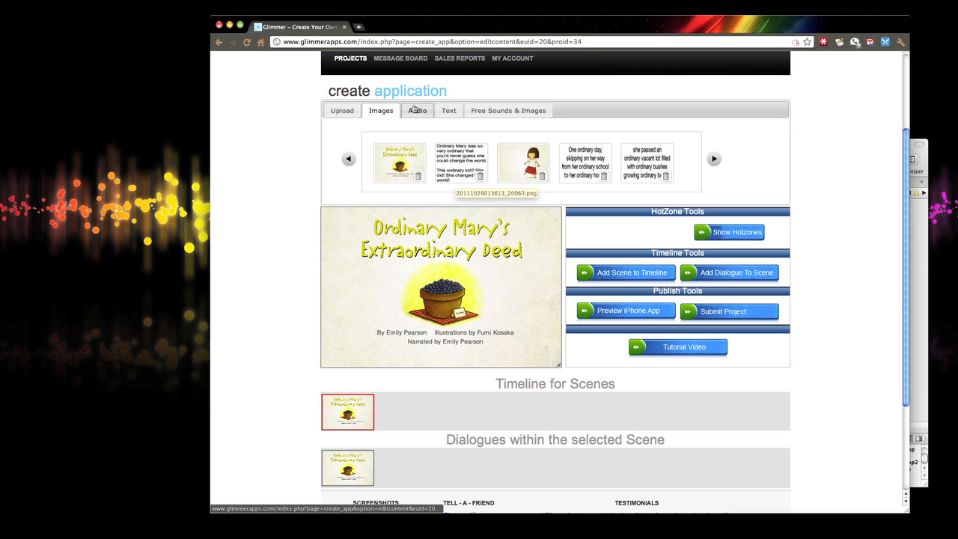
Find the s1_d1.mp3 clip among the project's audio and attach it to the title scene's dialogue.
left_click(413, 110)
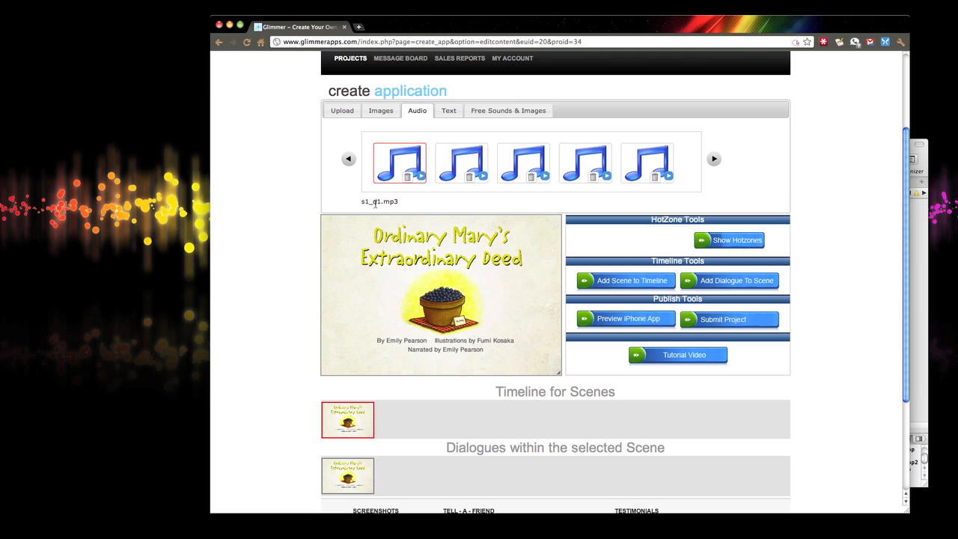
left_click(463, 167)
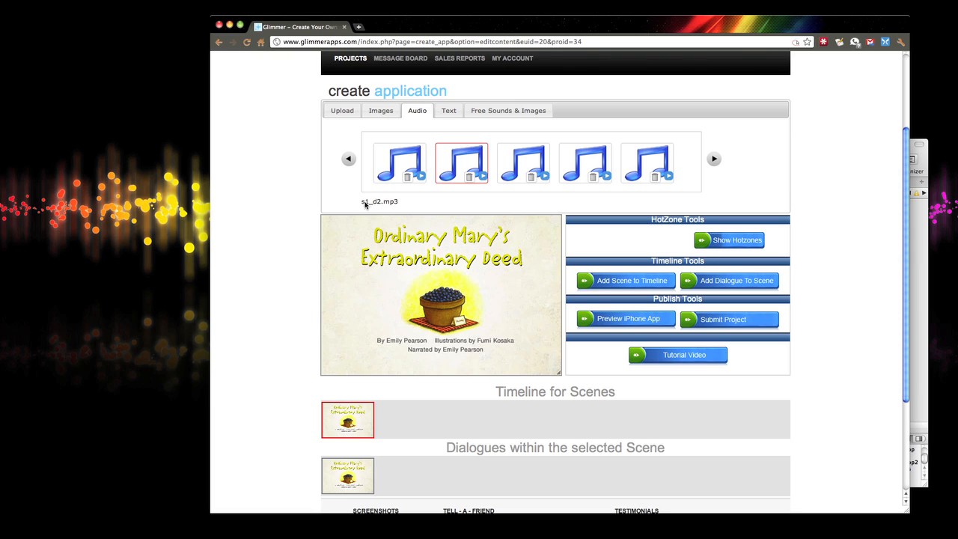
left_click(525, 165)
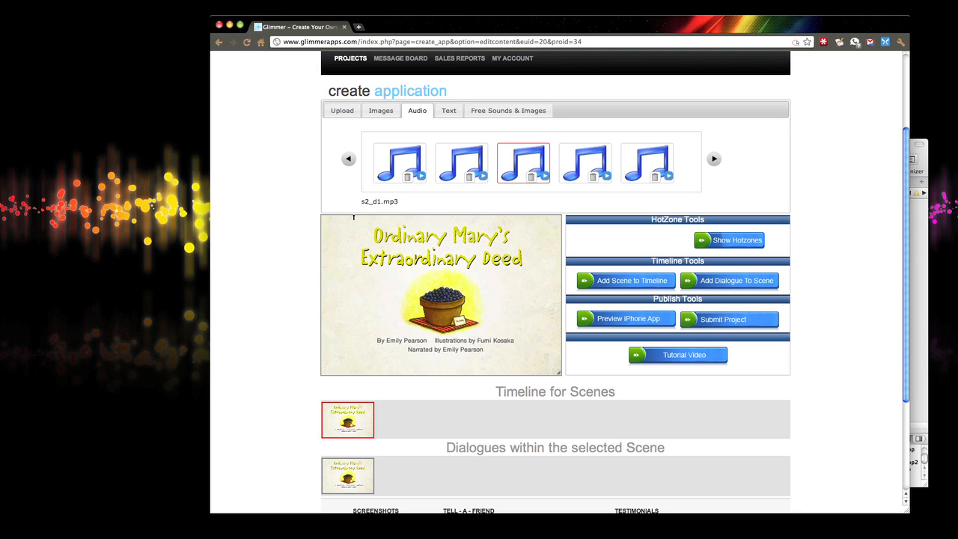
left_click(396, 155)
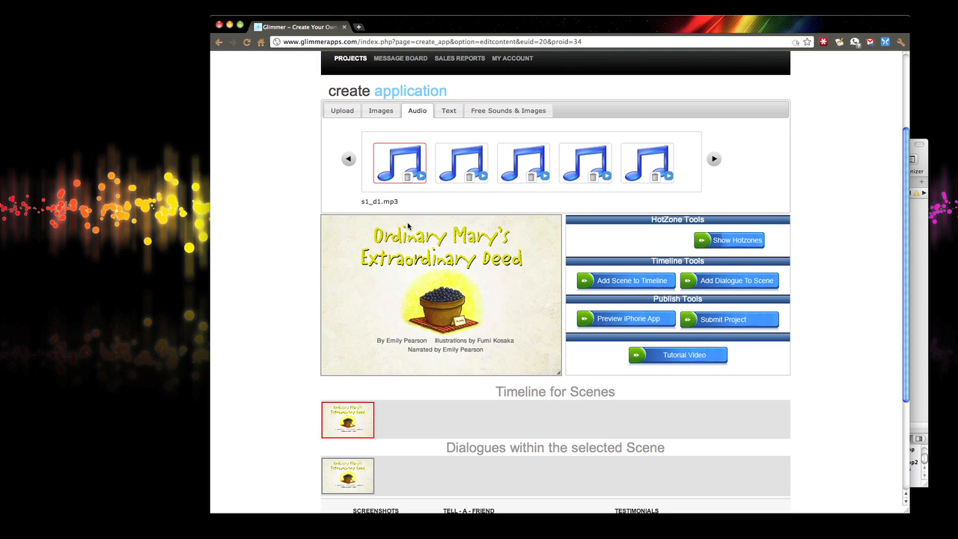
left_click_drag(394, 165, 412, 310)
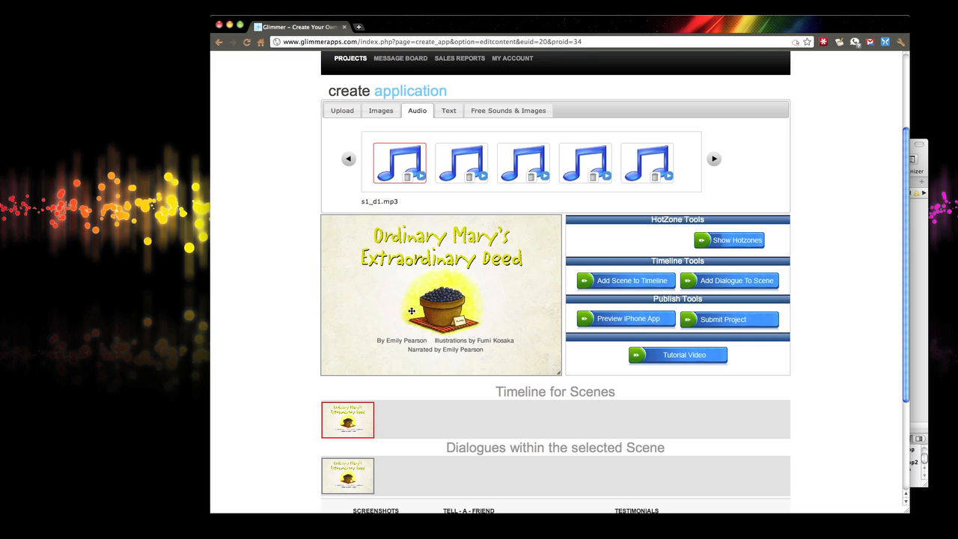
left_click(347, 485)
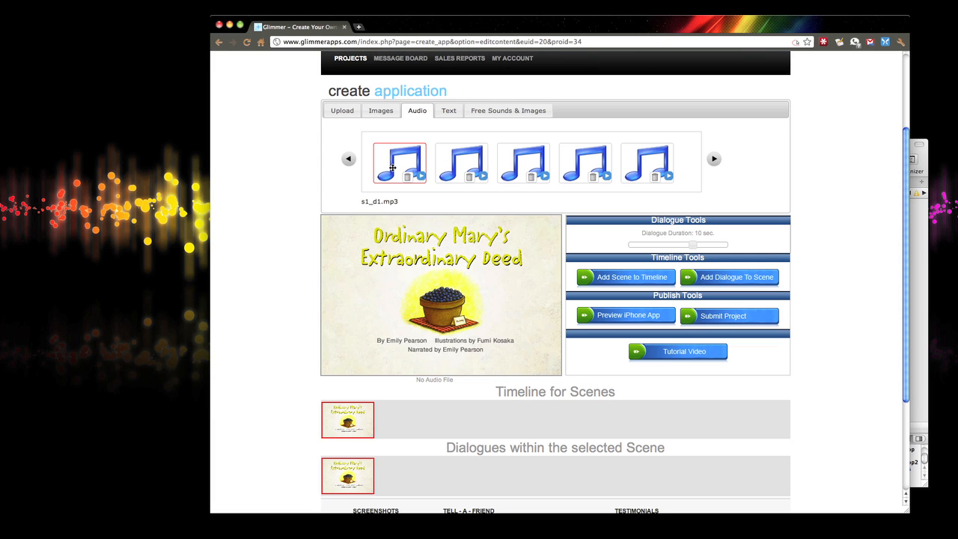
left_click_drag(391, 167, 389, 307)
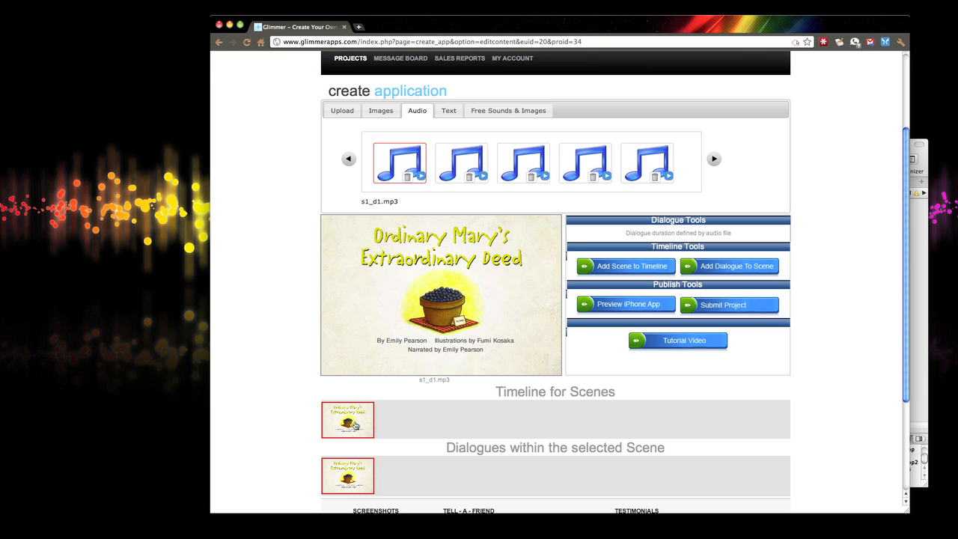
left_click(347, 487)
Add a second scene to the timeline and place the image of the girl in the red skirt in it.
left_click(626, 268)
left_click(416, 425)
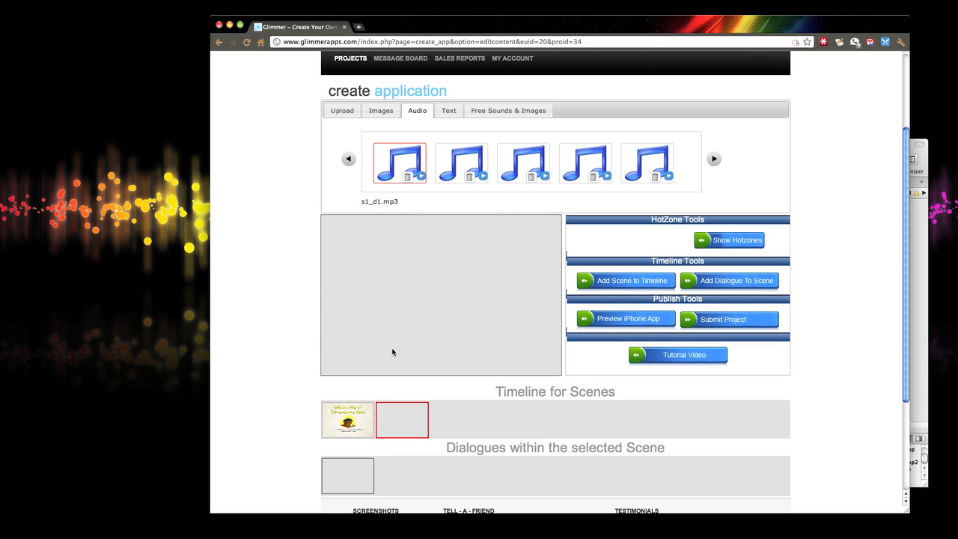
left_click(386, 117)
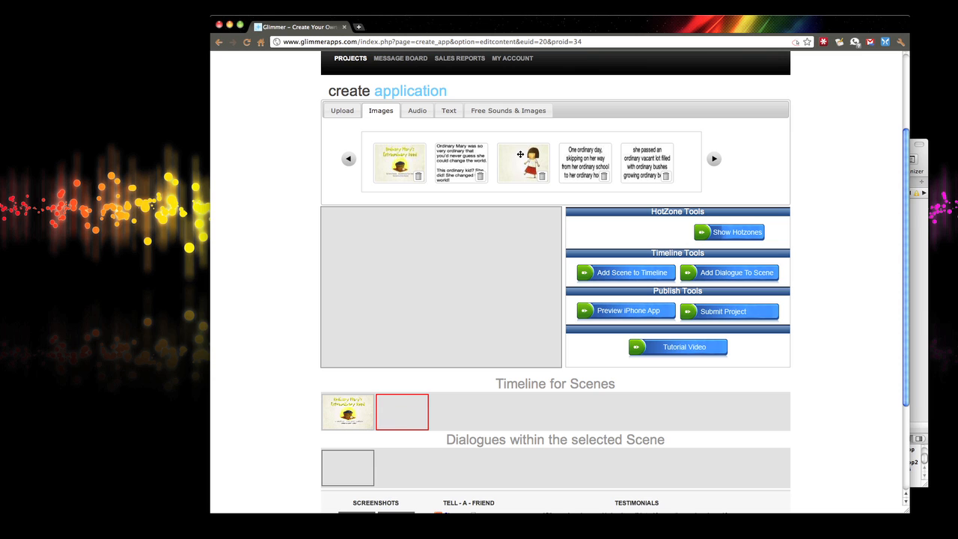
left_click_drag(522, 157, 498, 291)
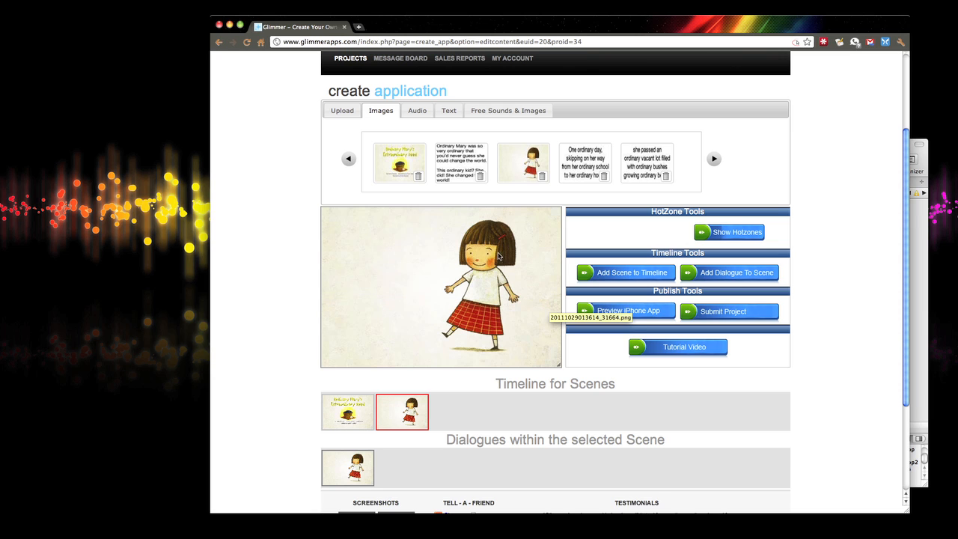
Select the second scene's dialogue and attach the s2_d1.mp3 audio clip to it.
left_click(347, 472)
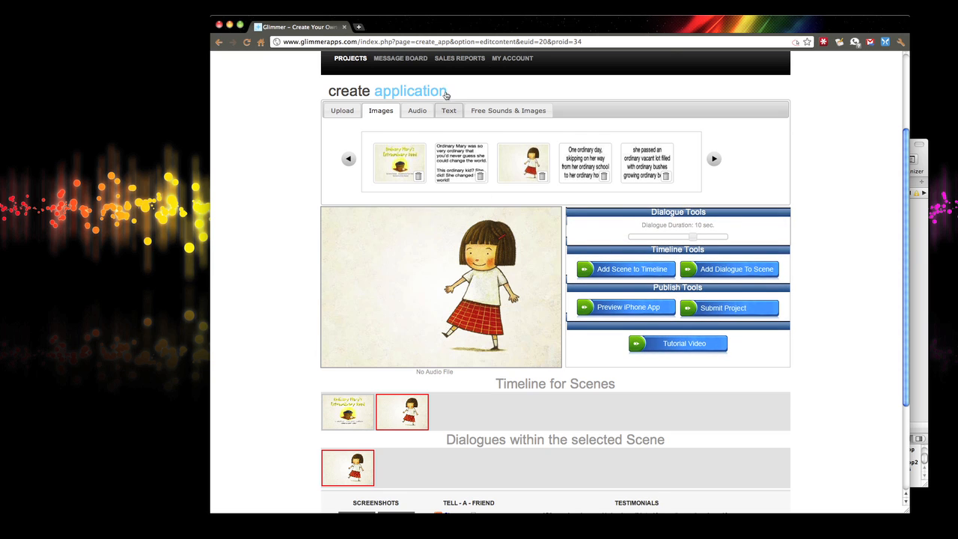
left_click(417, 111)
left_click(467, 166)
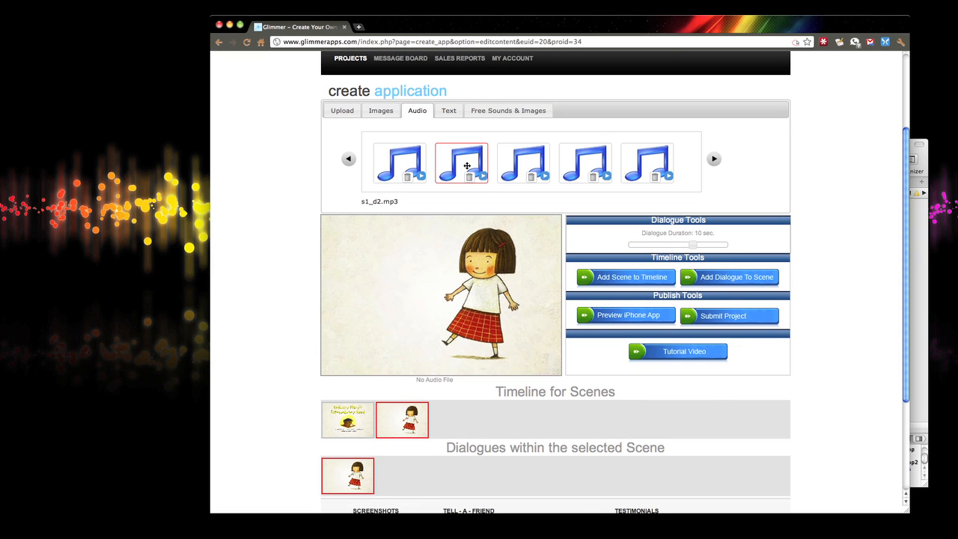
left_click(522, 163)
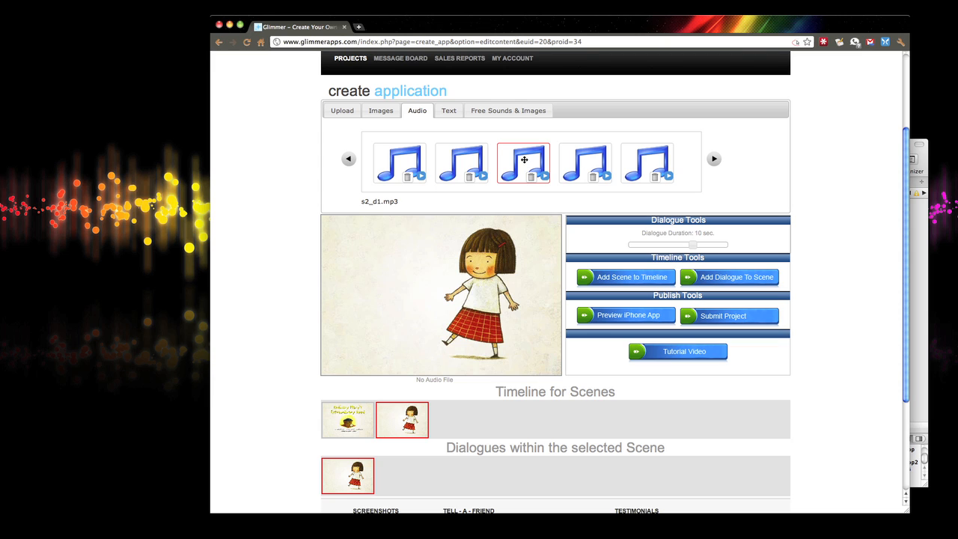
left_click_drag(524, 160, 461, 305)
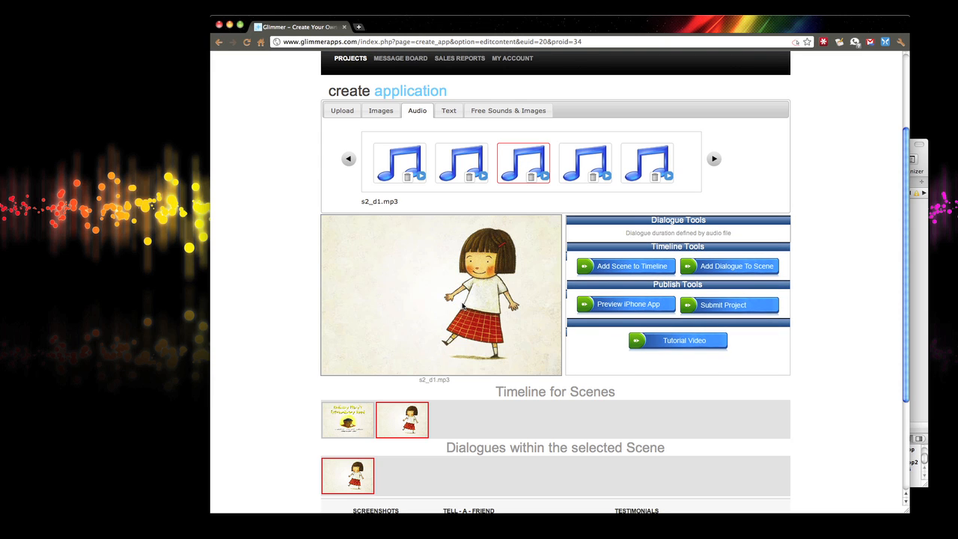
Place the "Ordinary Mary was so very ordinary" text image beside the girl in the dialogue, slightly enlarge it and adjust its position.
left_click(380, 110)
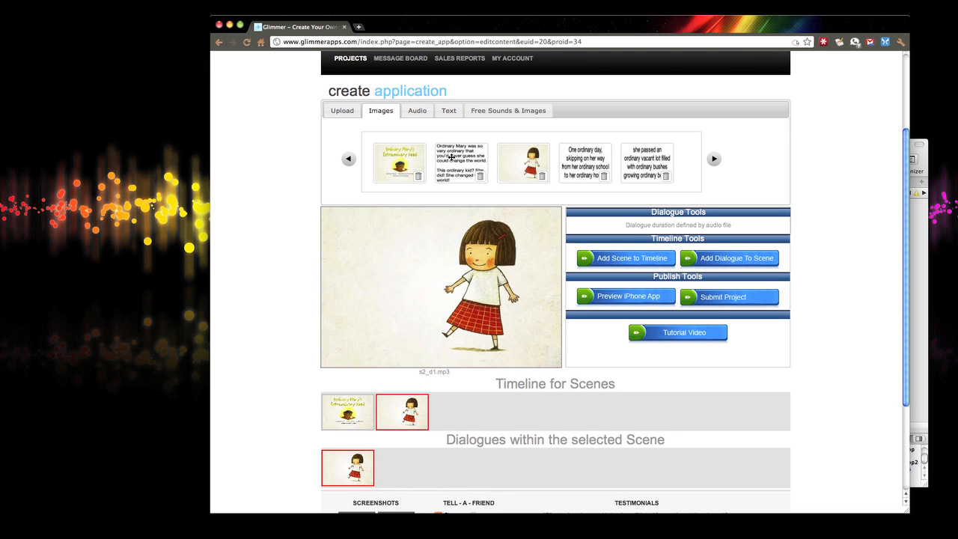
left_click_drag(451, 156, 389, 272)
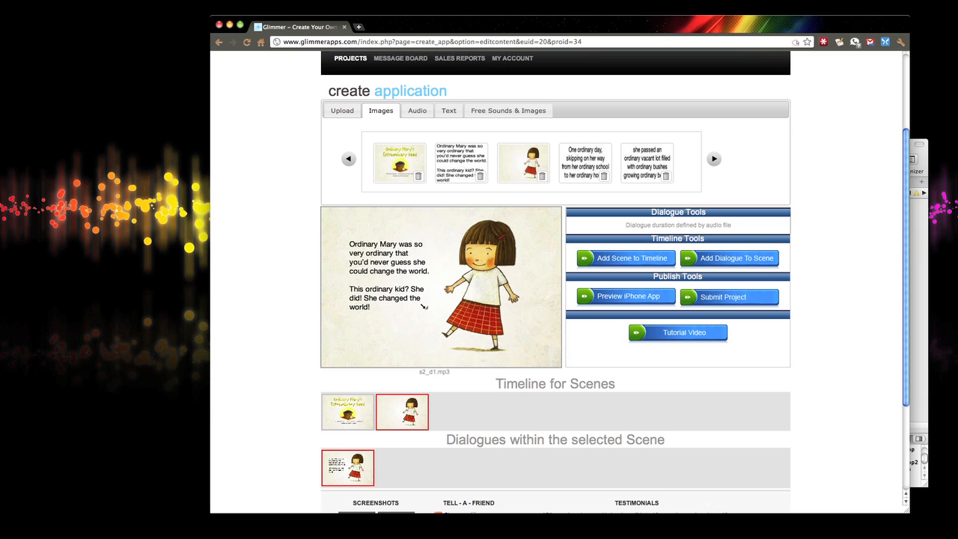
mouse_move(424, 306)
left_mouse_down()
mouse_move(477, 342)
mouse_move(428, 310)
left_mouse_up()
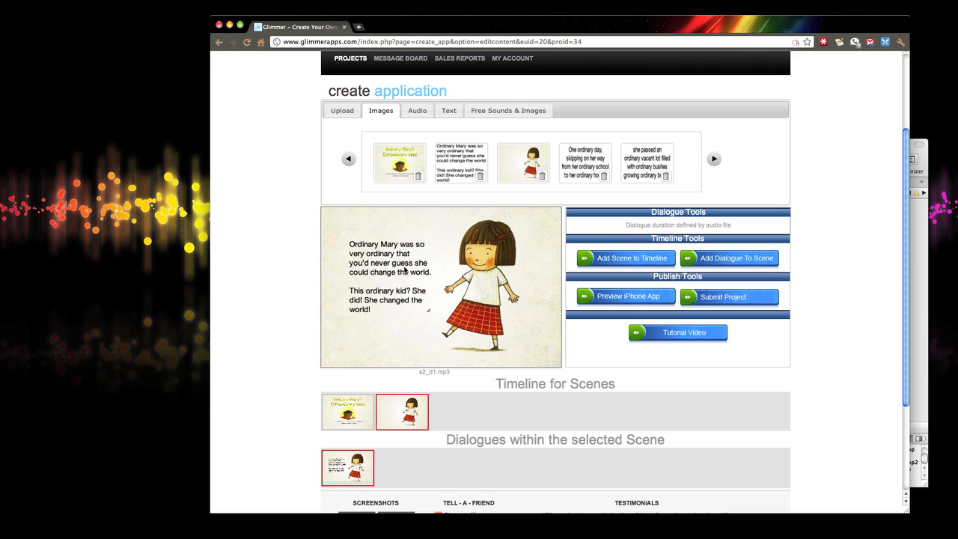
left_click_drag(404, 270, 401, 267)
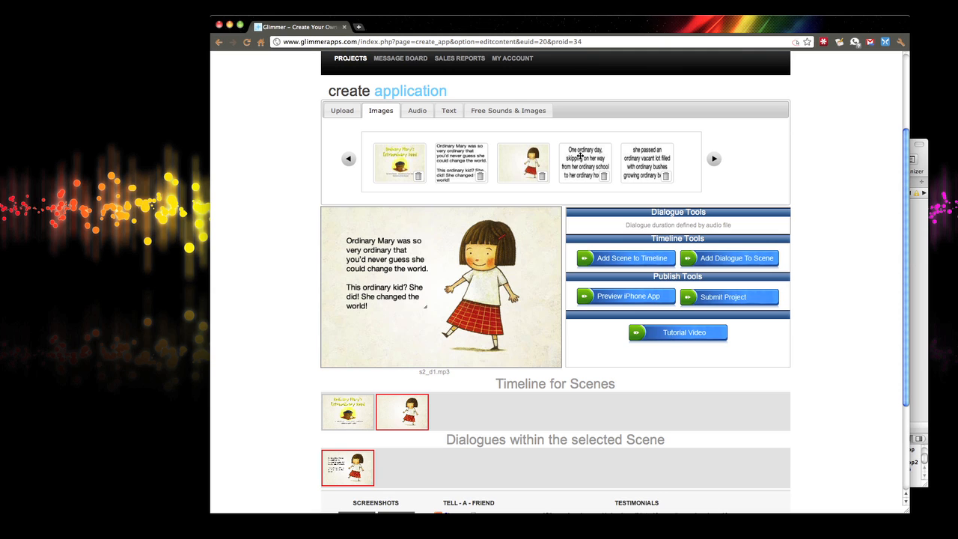
Check the file names of the third, fourth and fifth audio clips in the project's audio.
left_click(423, 110)
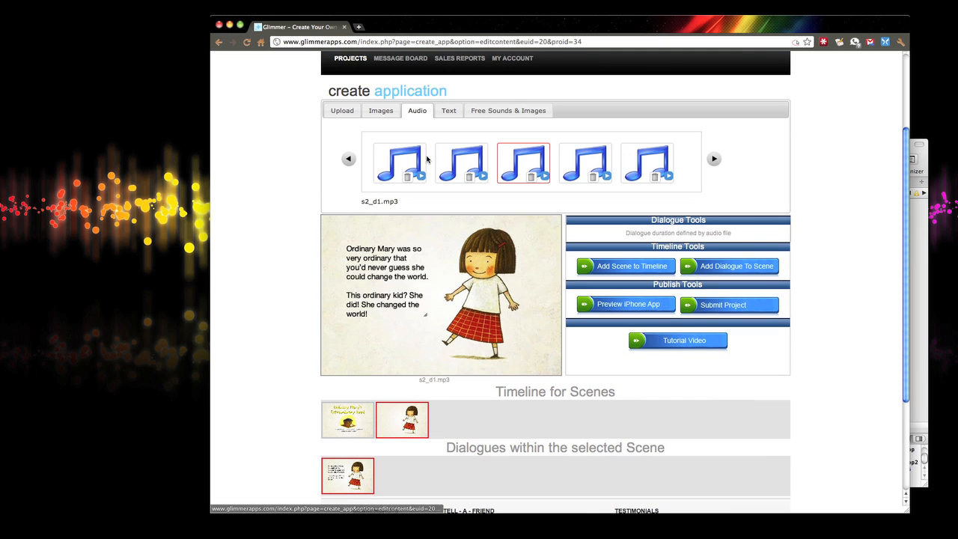
left_click(577, 160)
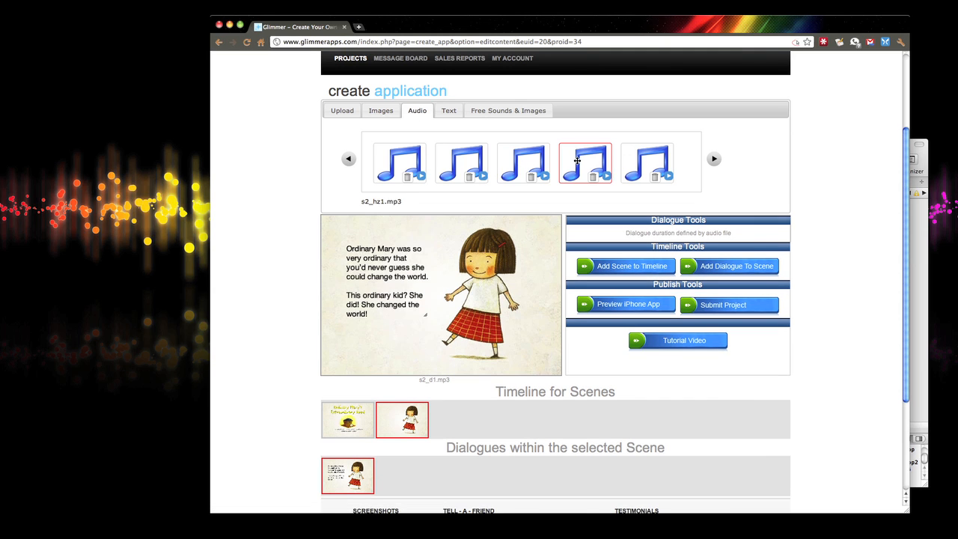
left_click(507, 167)
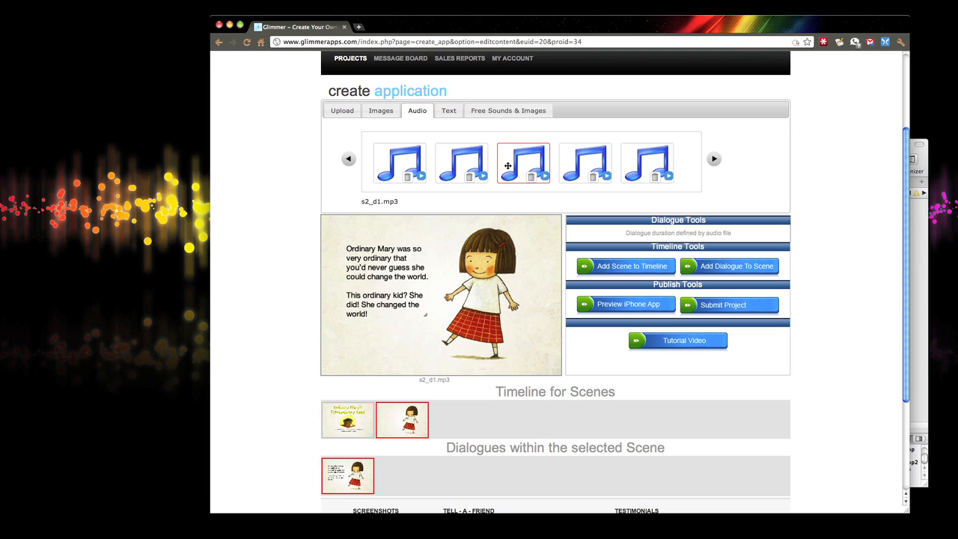
left_click(652, 162)
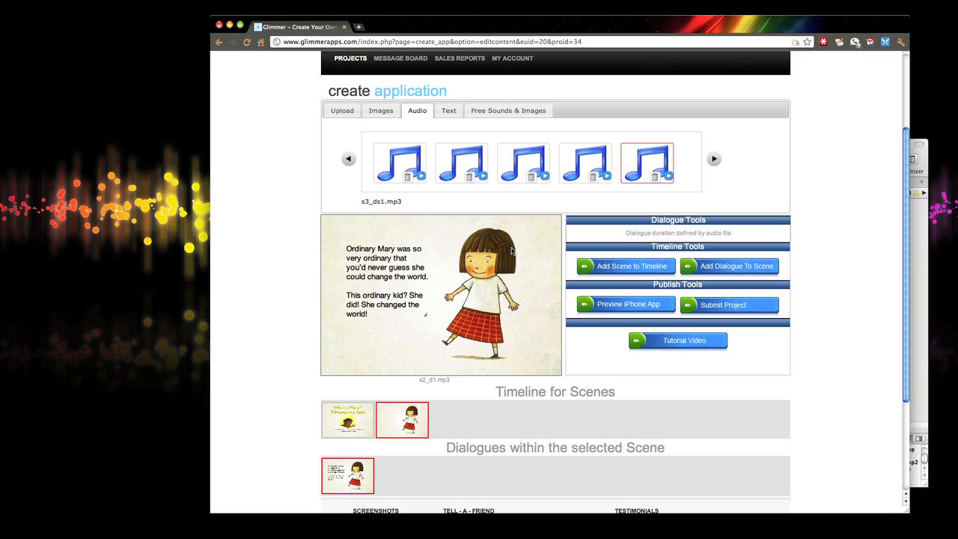
Add a third scene to the timeline and look through the project's images.
left_click(641, 274)
left_click(380, 110)
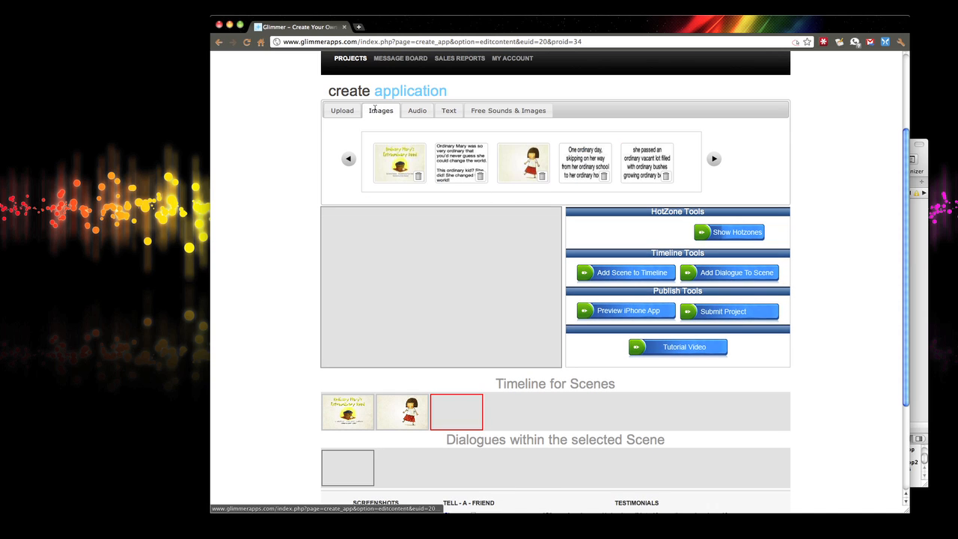
left_click(713, 159)
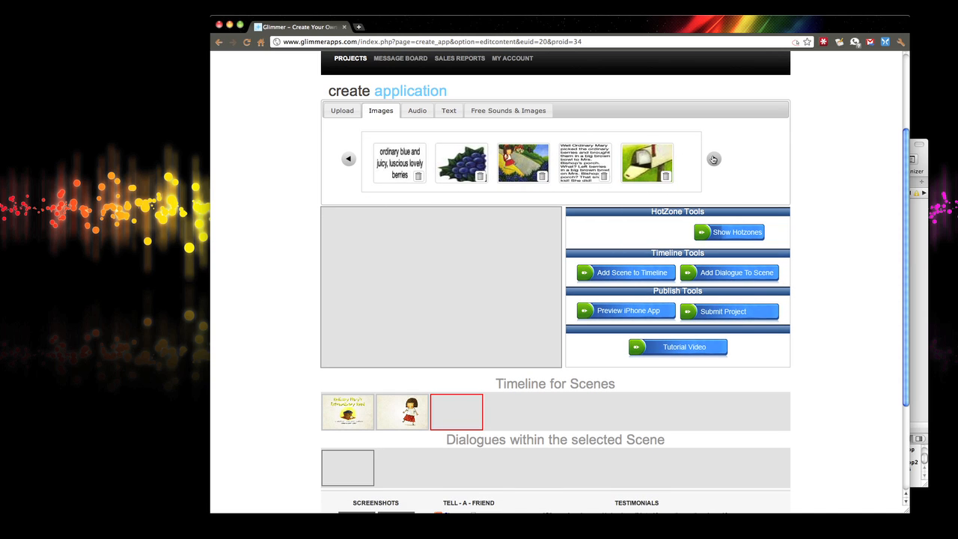
left_click(346, 161)
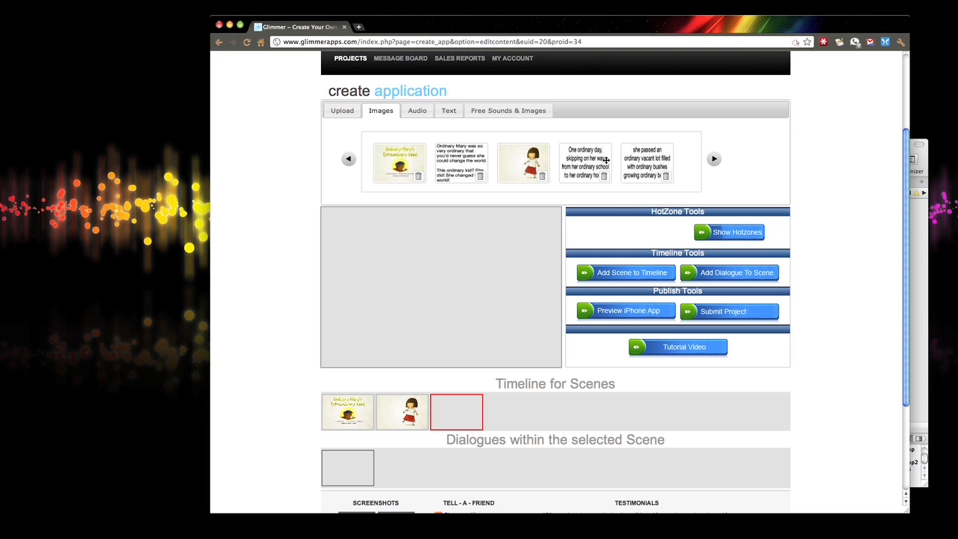
Add a second dialogue to the girl's scene and place the "One ordinary day, skipping on her way" text image beside the girl.
left_click(408, 419)
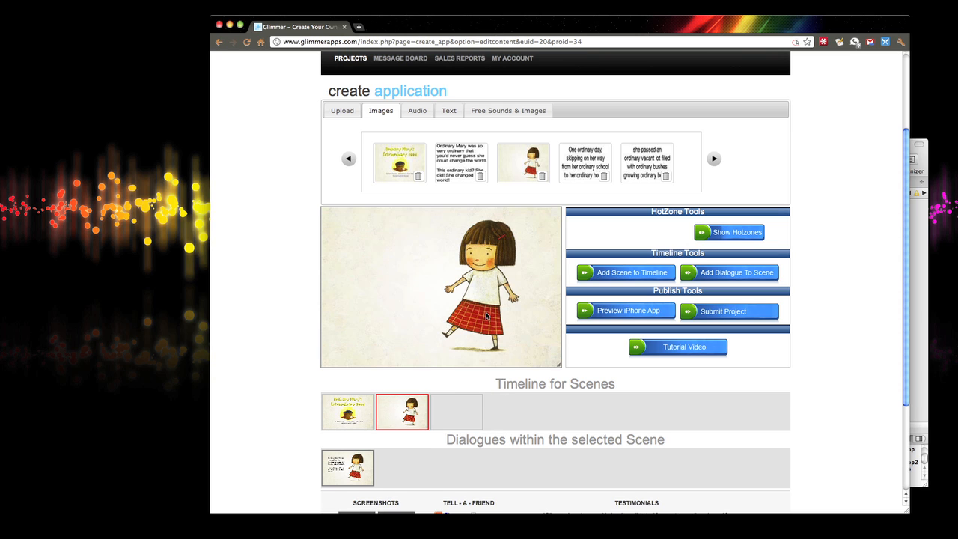
left_click(357, 466)
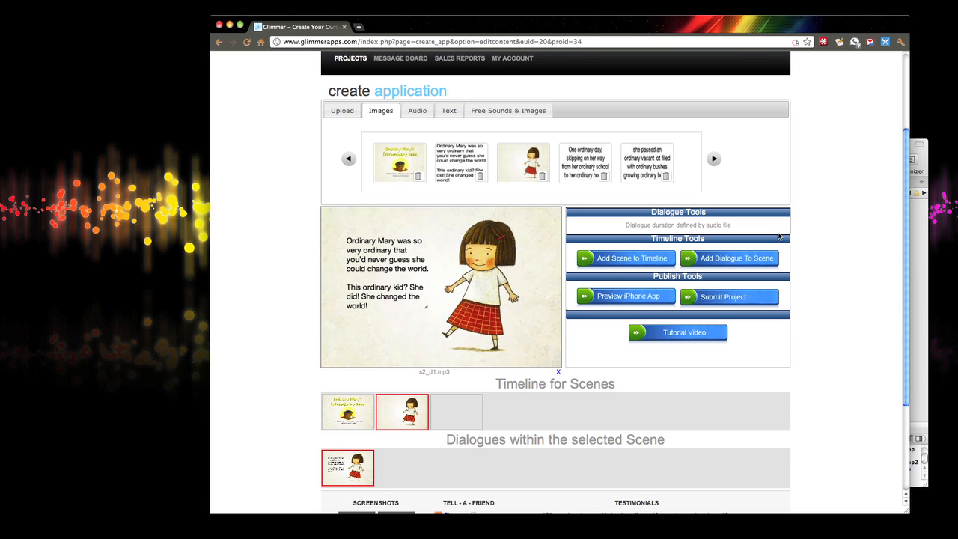
left_click(725, 260)
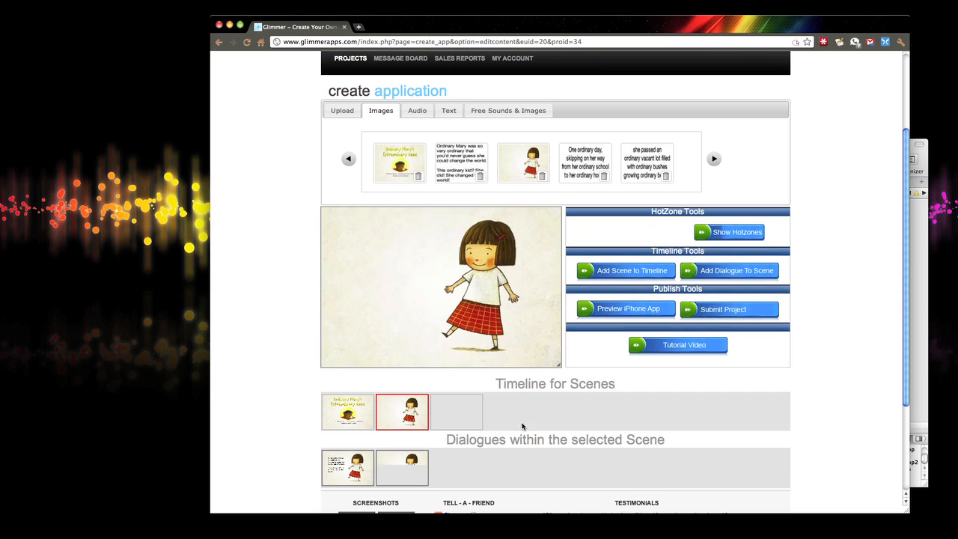
left_click(379, 470)
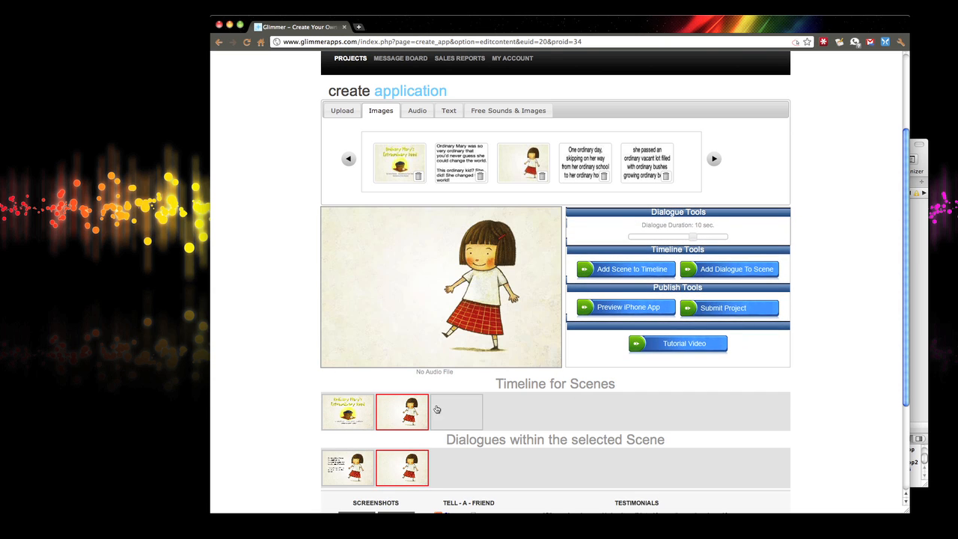
left_click_drag(590, 164, 383, 257)
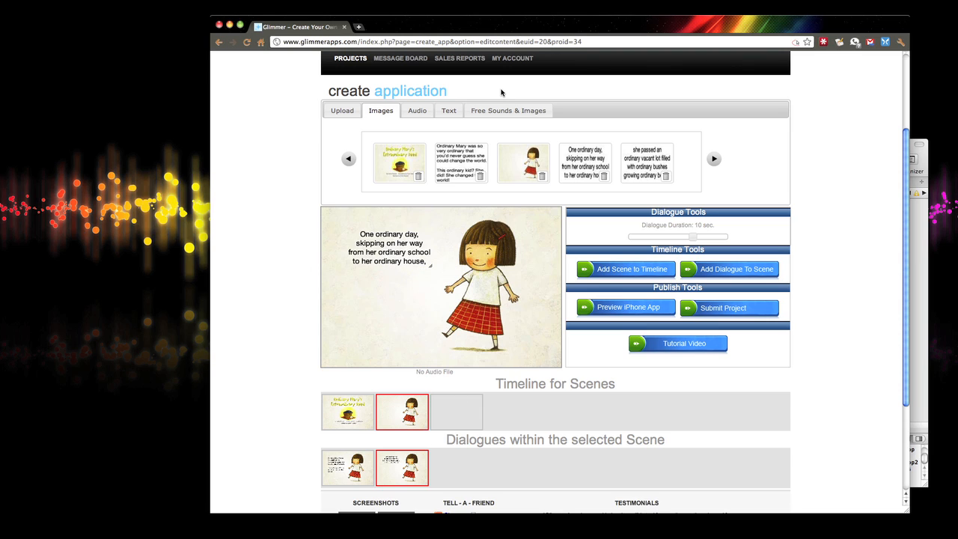
Switch to Finder and open the Desktop folder in a new window.
left_click(912, 260)
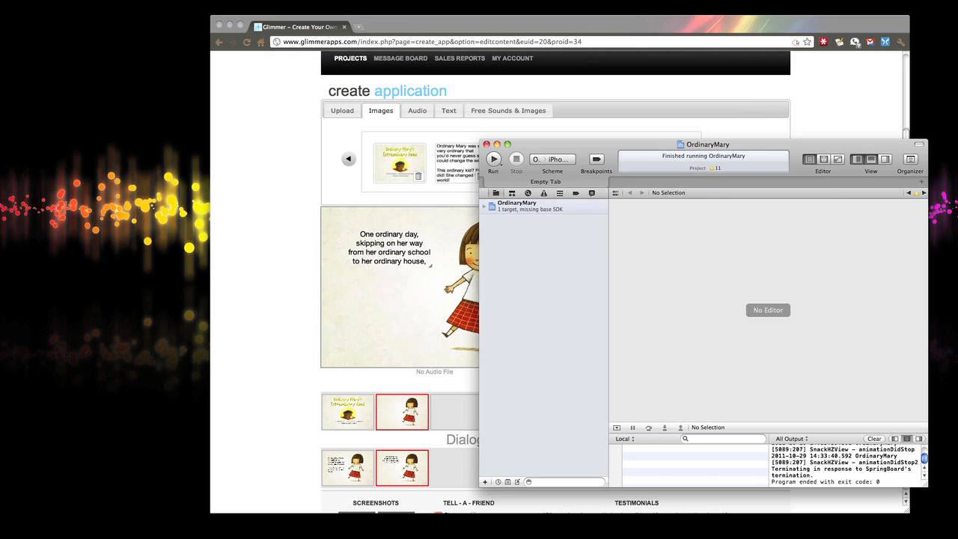
key("super+Tab")
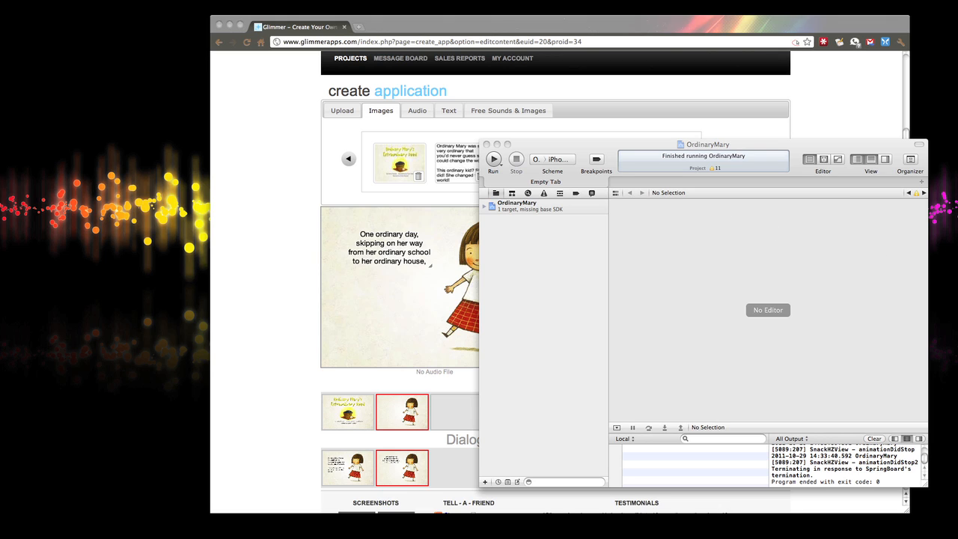
key("super+n")
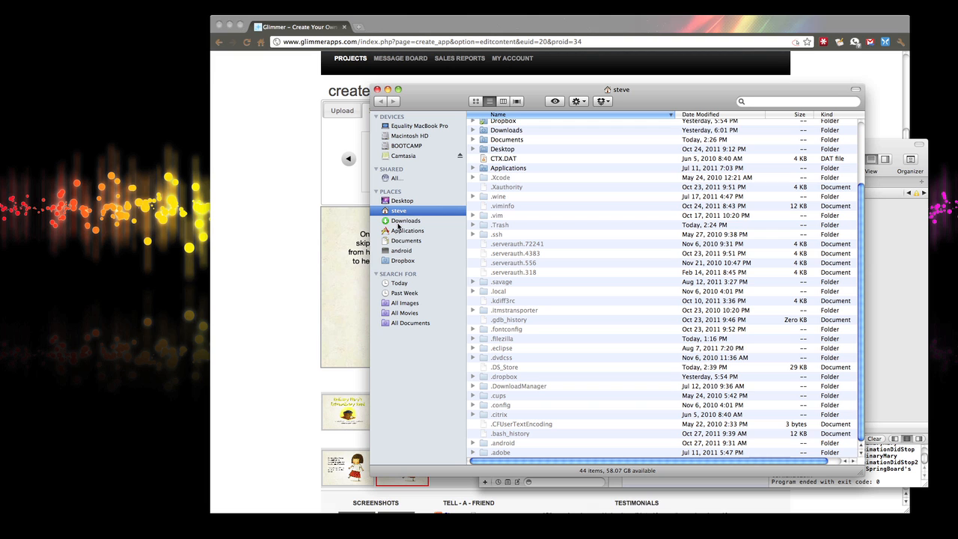
left_click(398, 200)
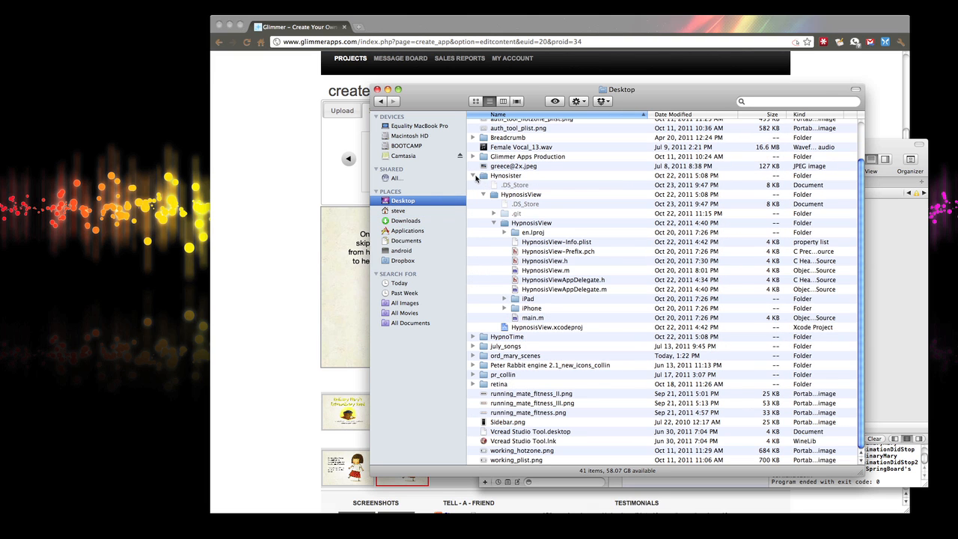
left_click(475, 177)
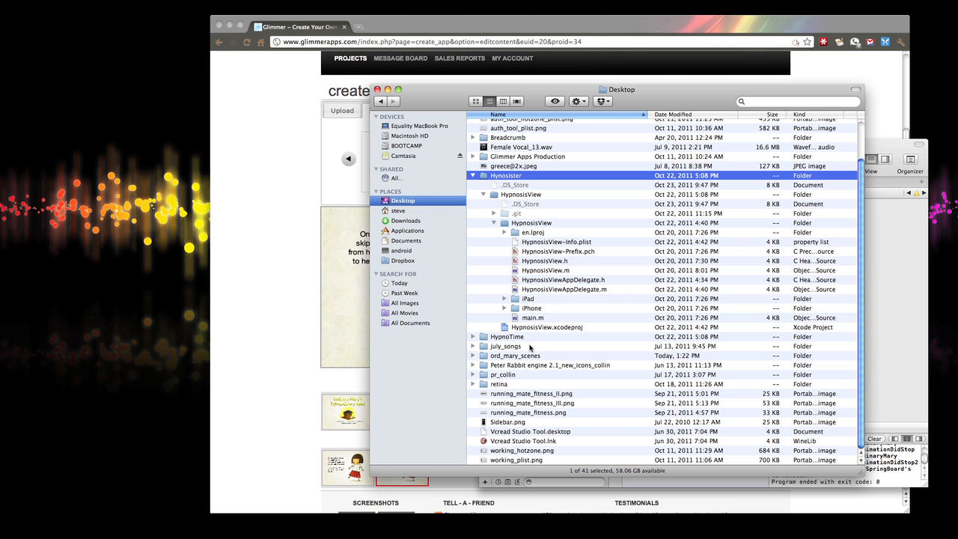
scroll(529, 347, "up", 1)
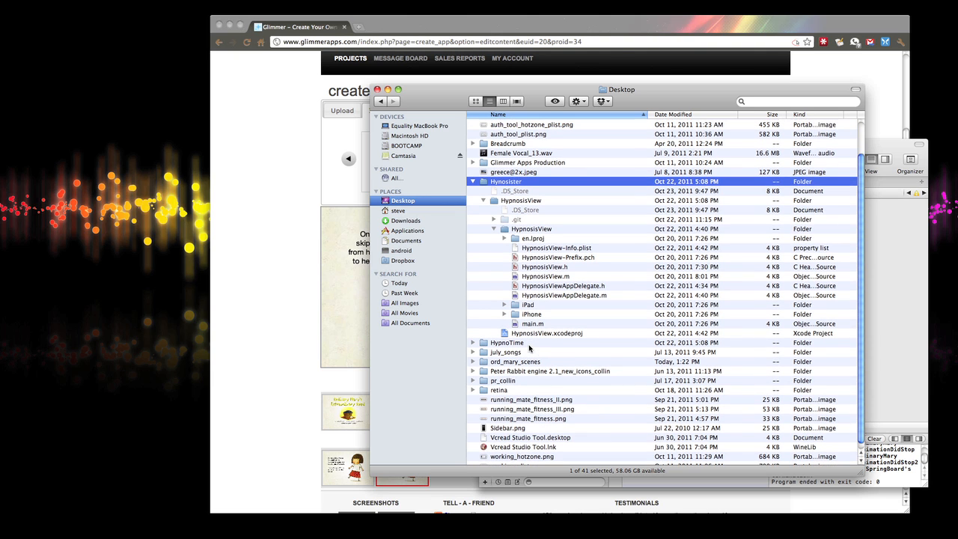
Examine the files in the s2 and s3 subfolders of ord_mary_scenes, put the Finder window away and return to the browser.
left_click(472, 362)
scroll(553, 366, "down", 5)
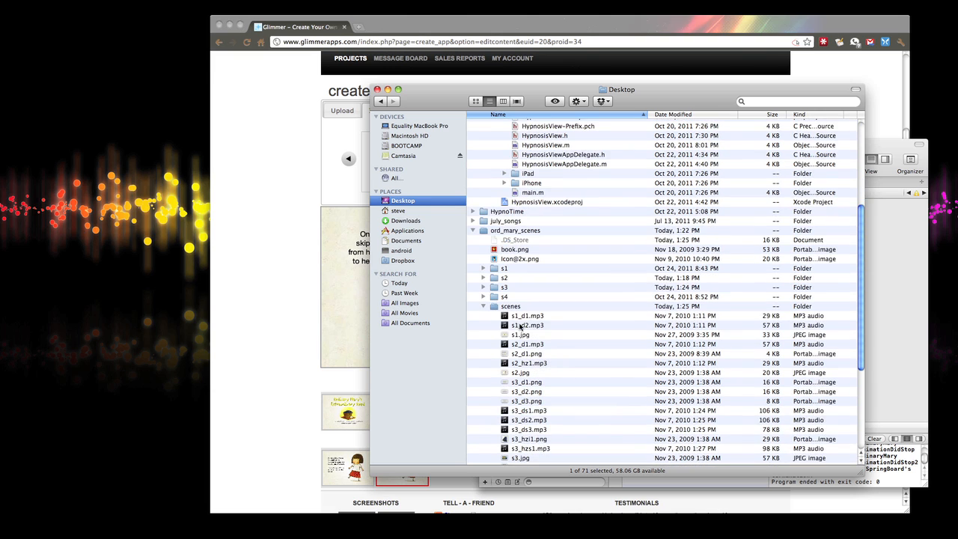
left_click(483, 278)
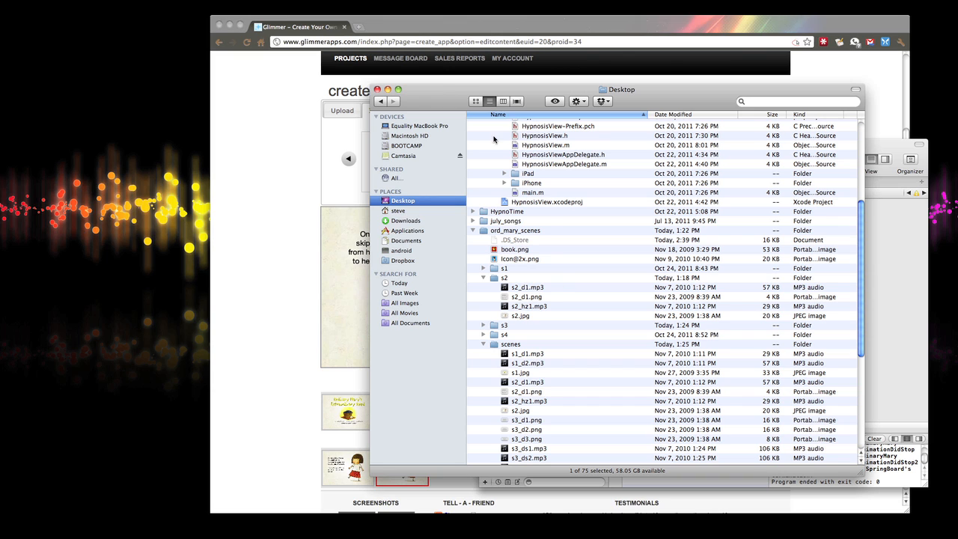
left_click(483, 325)
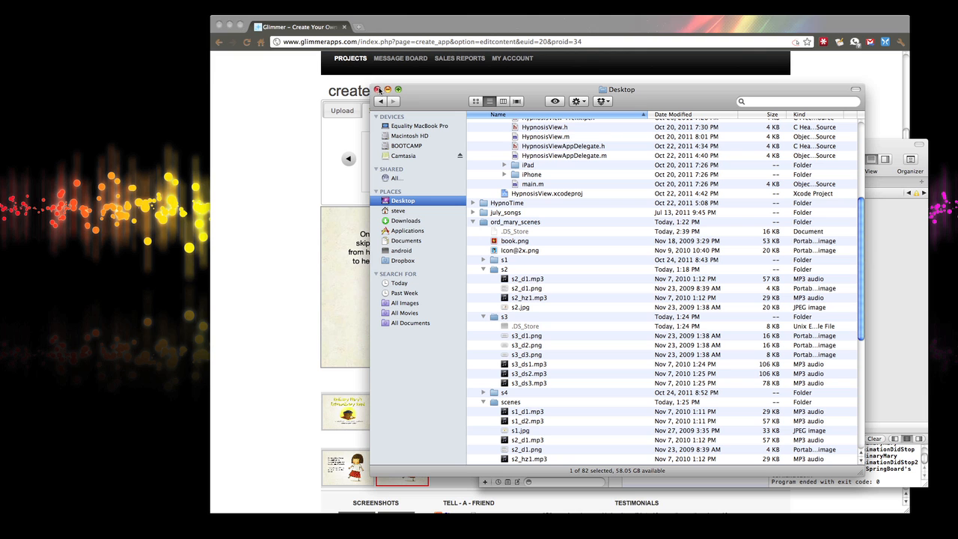
left_click(387, 90)
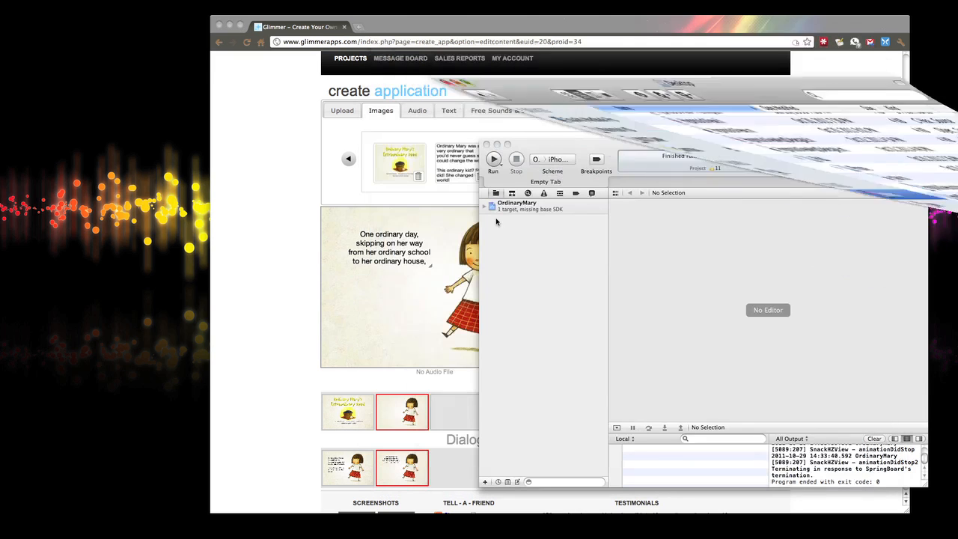
left_click(247, 272)
Remove the second dialogue from the girl's scene.
left_click(401, 466)
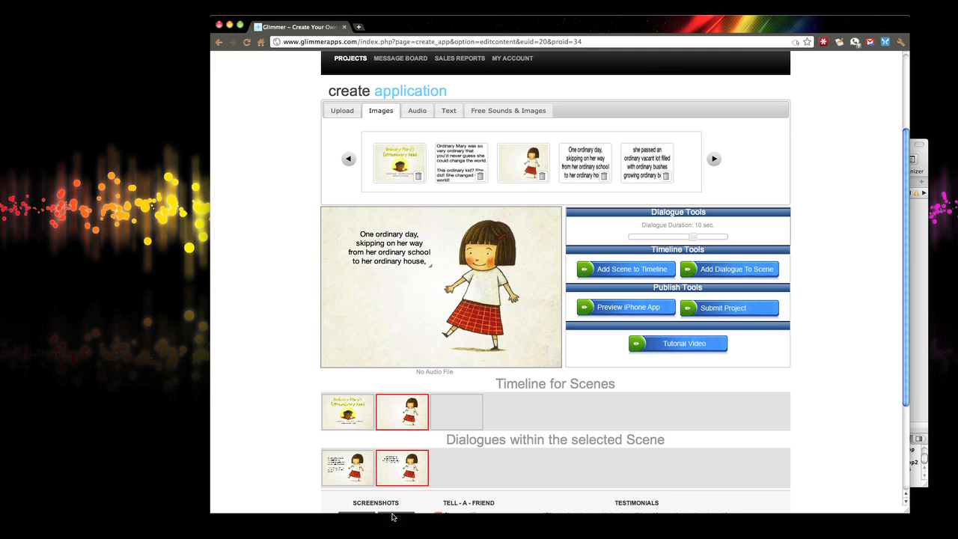
left_click(398, 466)
left_click(399, 468)
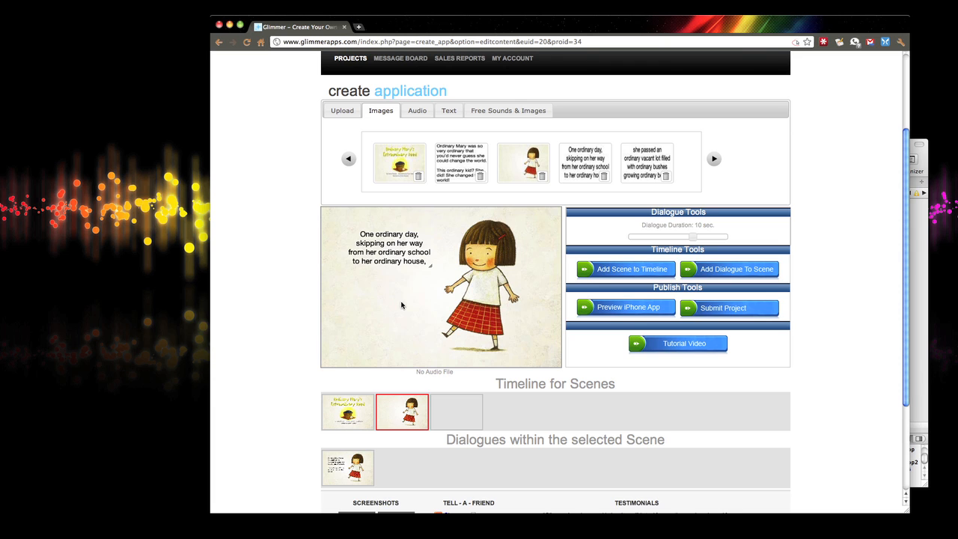
left_click(400, 413)
left_click(392, 297)
right_click(392, 296)
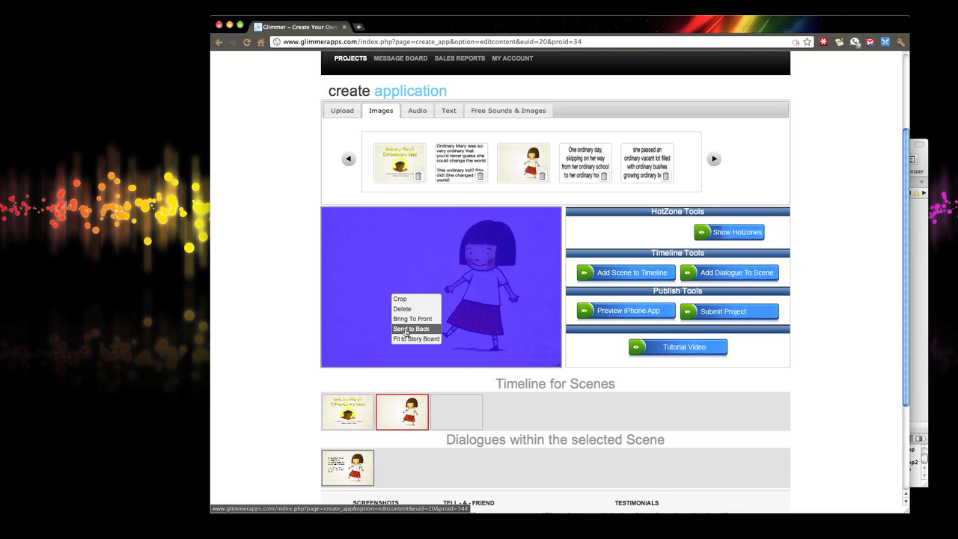
left_click(387, 314)
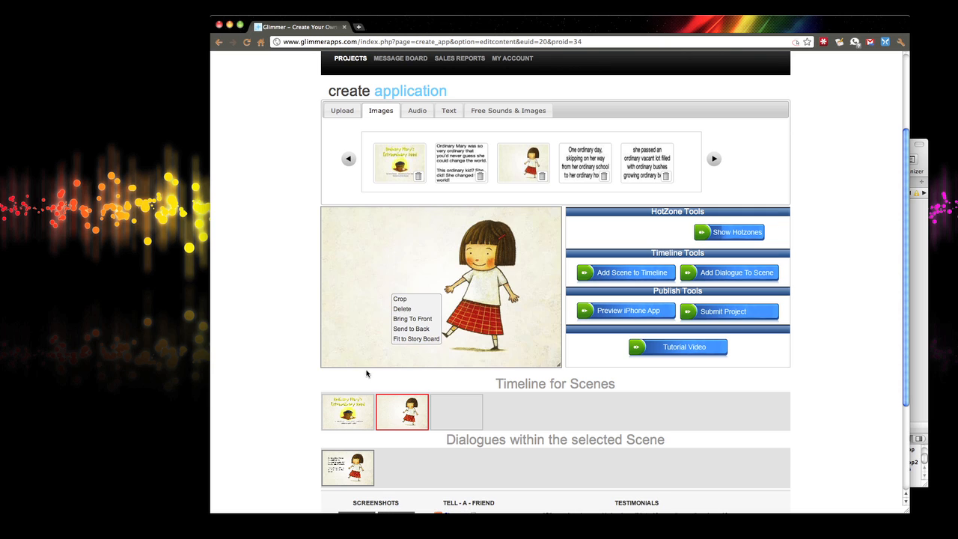
left_click(348, 414)
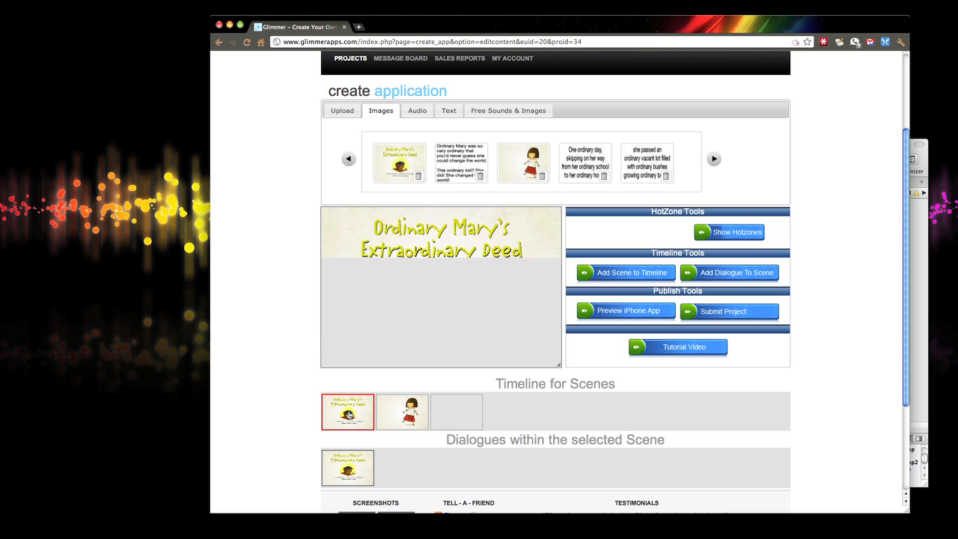
Fill the empty third scene with the image of the girl walking on the road beside the berry bushes.
left_click(446, 404)
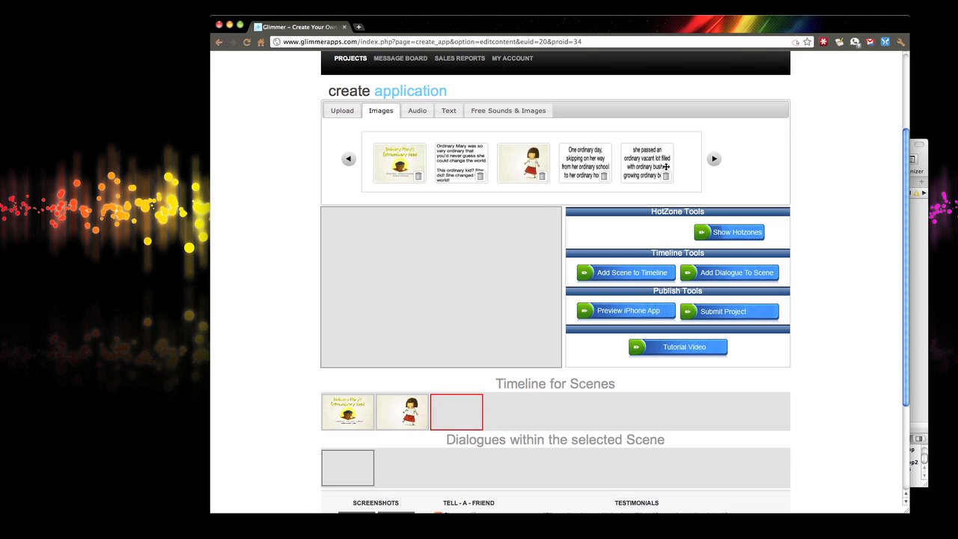
left_click(713, 159)
left_click_drag(522, 160, 548, 330)
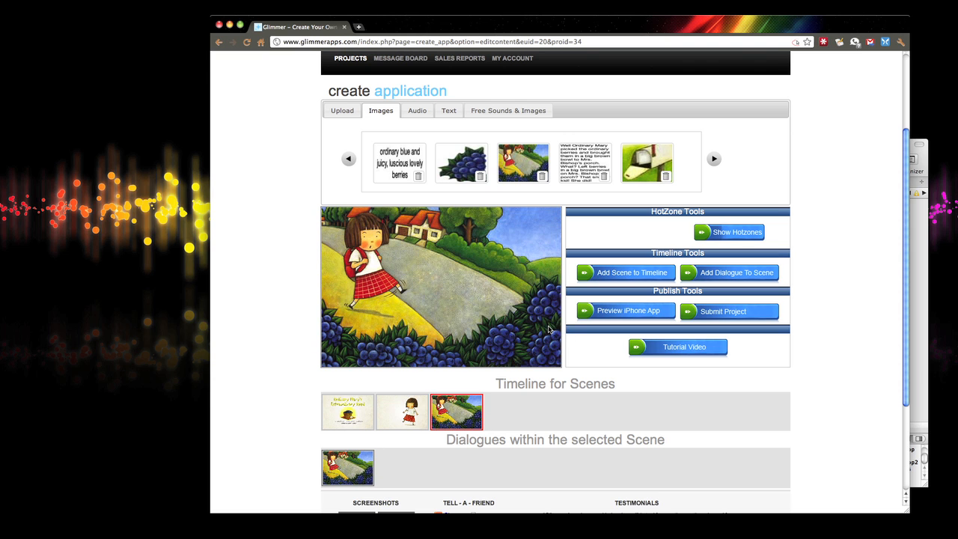
Place the "One ordinary day" text image on the road in the first dialogue and "she passed an ordinary vacant lot" in a new second dialogue.
left_click(354, 470)
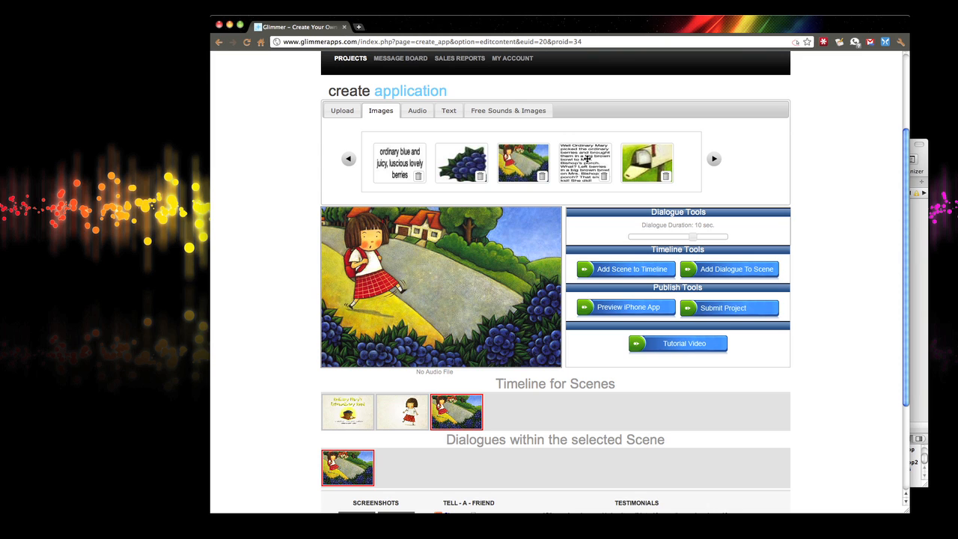
left_click(347, 159)
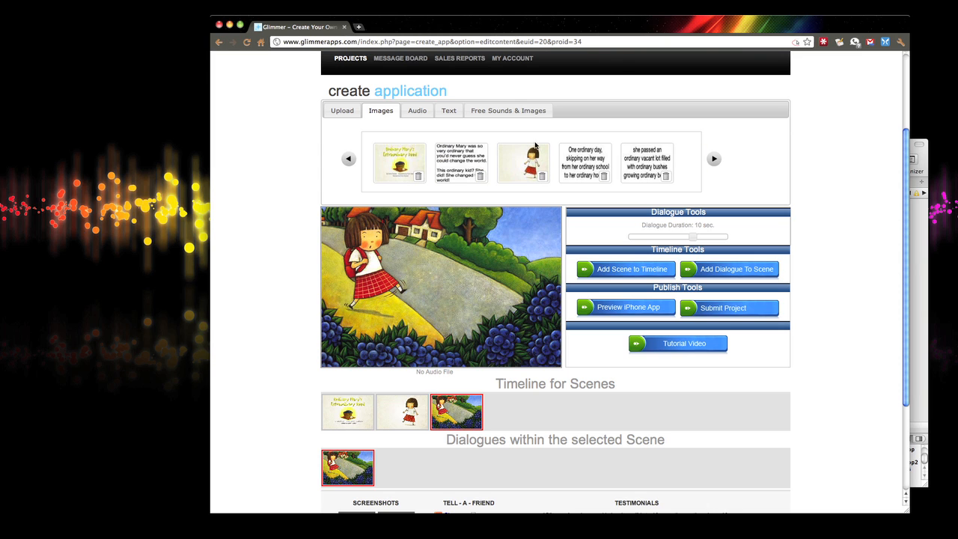
left_click_drag(565, 152, 460, 279)
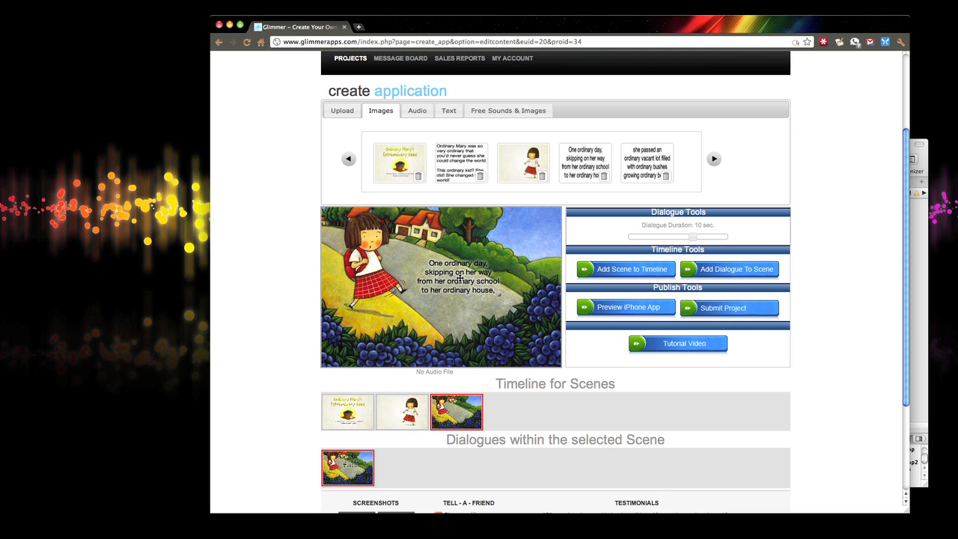
left_click(723, 269)
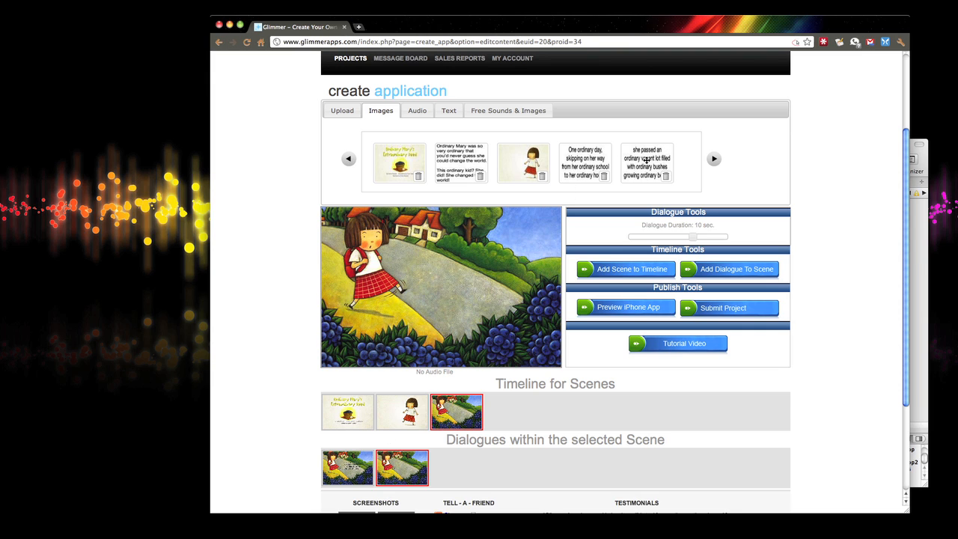
left_click_drag(645, 159, 453, 280)
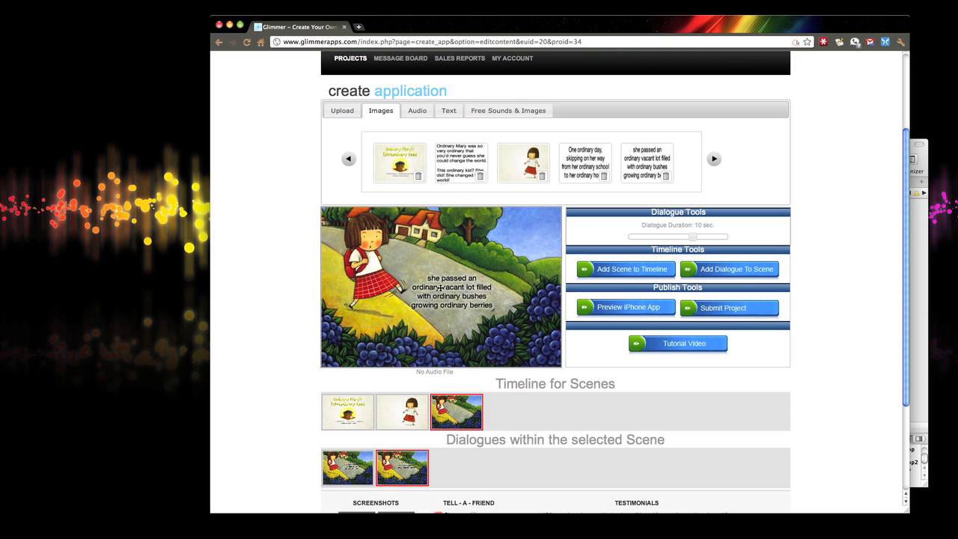
Add a third dialogue to the berry scene and place the "ordinary blue and juicy, luscious lovely berries" text image on the road.
left_click(724, 274)
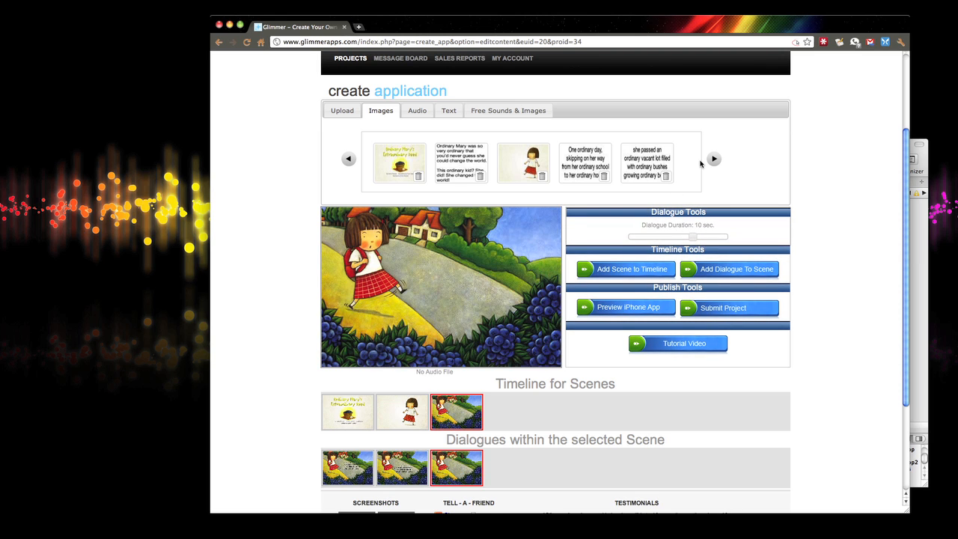
left_click(398, 472)
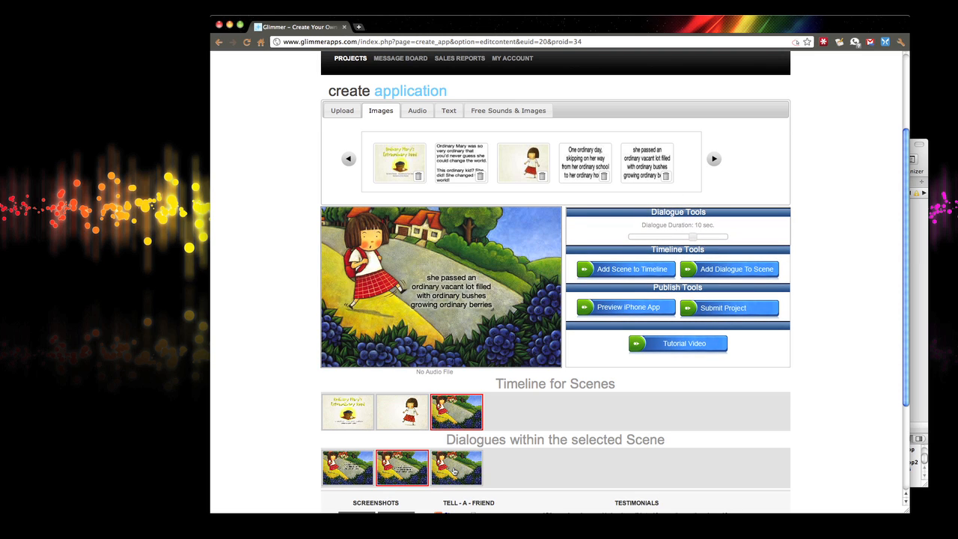
left_click(454, 470)
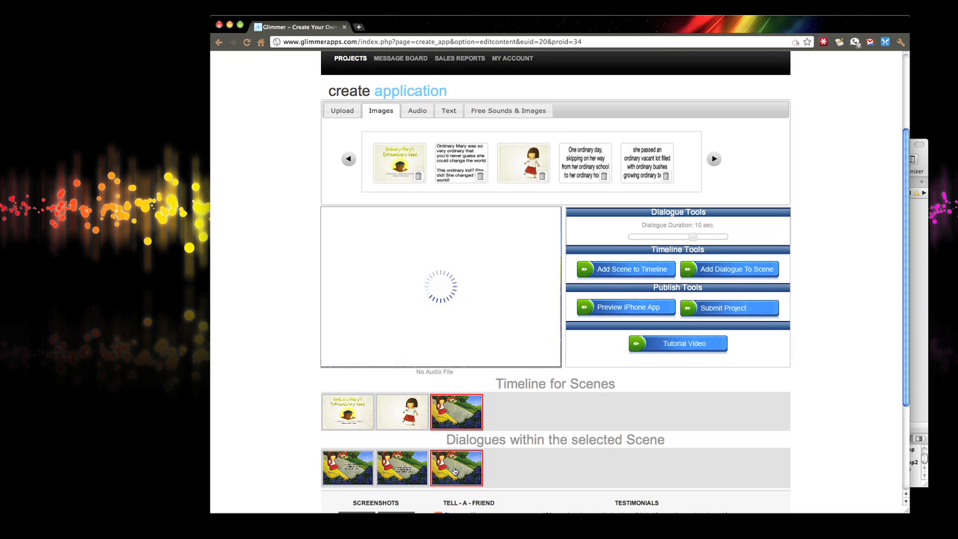
left_click(713, 159)
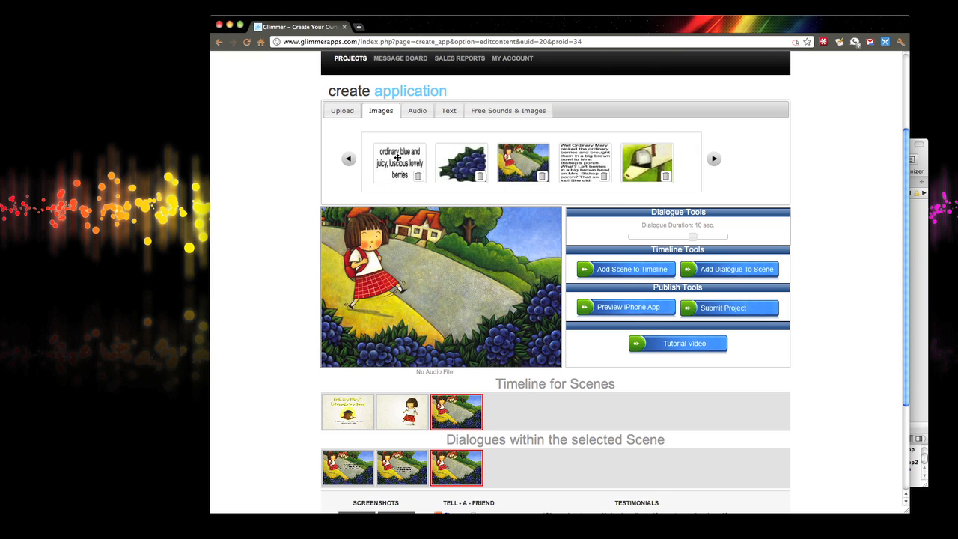
left_click_drag(397, 157, 467, 303)
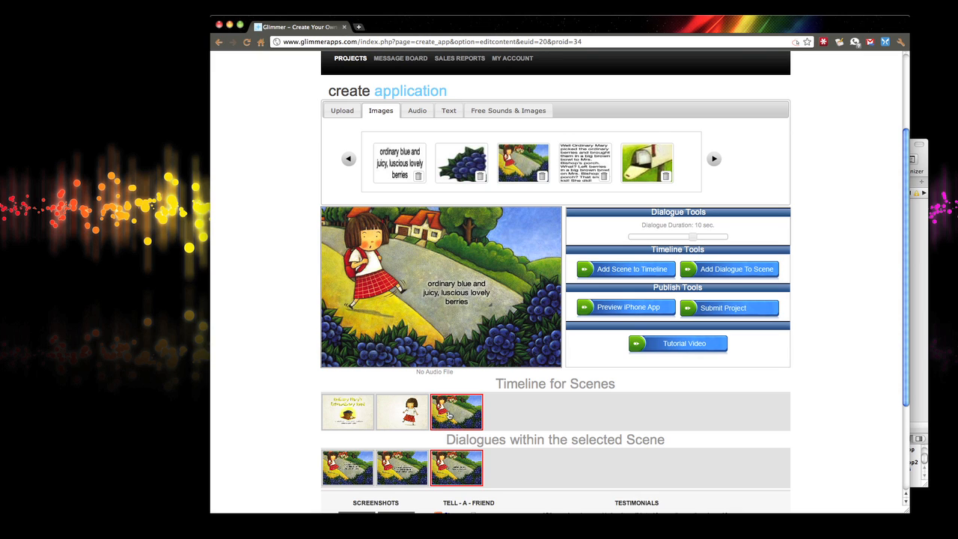
Assign the audio clip s3_ds1.mp3 to the berry scene's first dialogue.
left_click(347, 468)
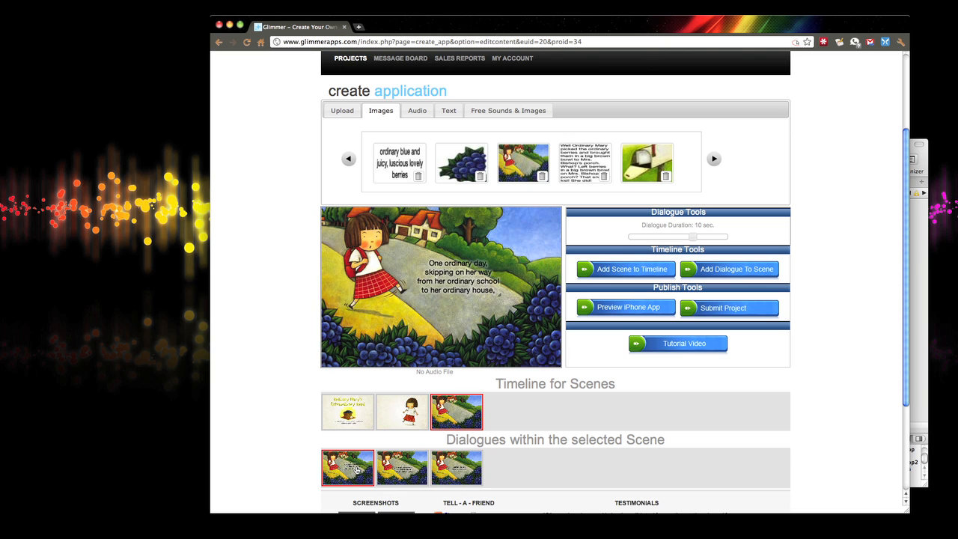
left_click(416, 111)
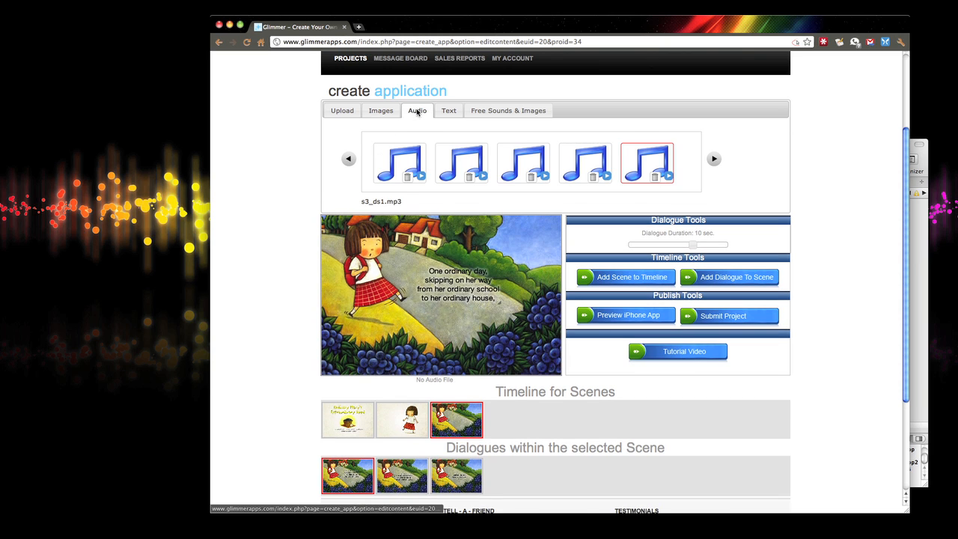
left_click(463, 169)
left_click(541, 159)
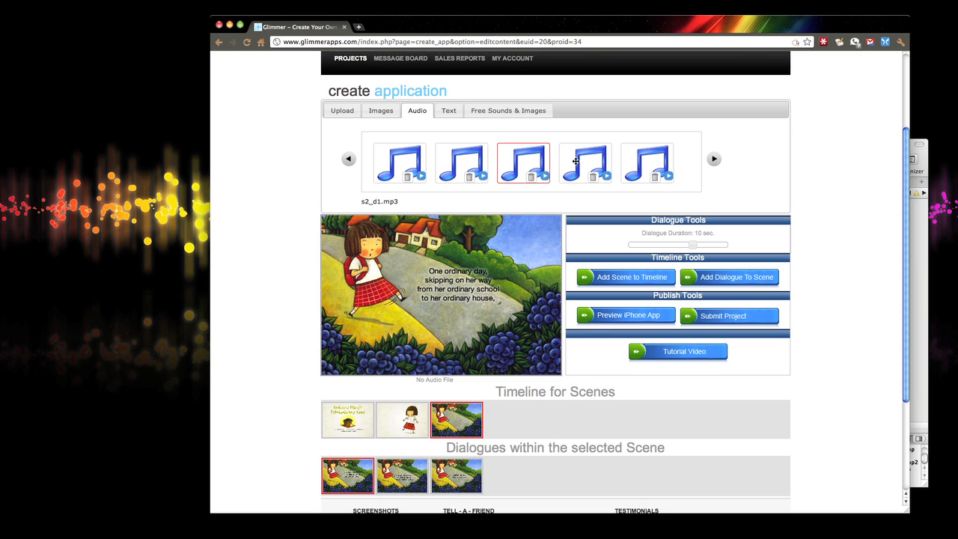
left_click(583, 162)
left_click(631, 160)
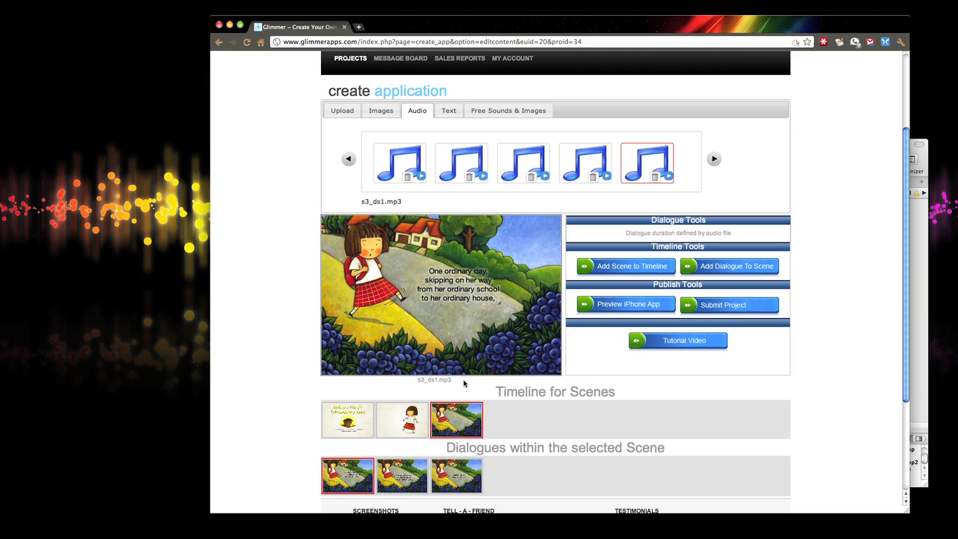
Assign the audio clip s3_ds2.mp3 to the berry scene's second dialogue and s3_ds3.mp3 to its third dialogue.
left_click(424, 478)
left_click(715, 159)
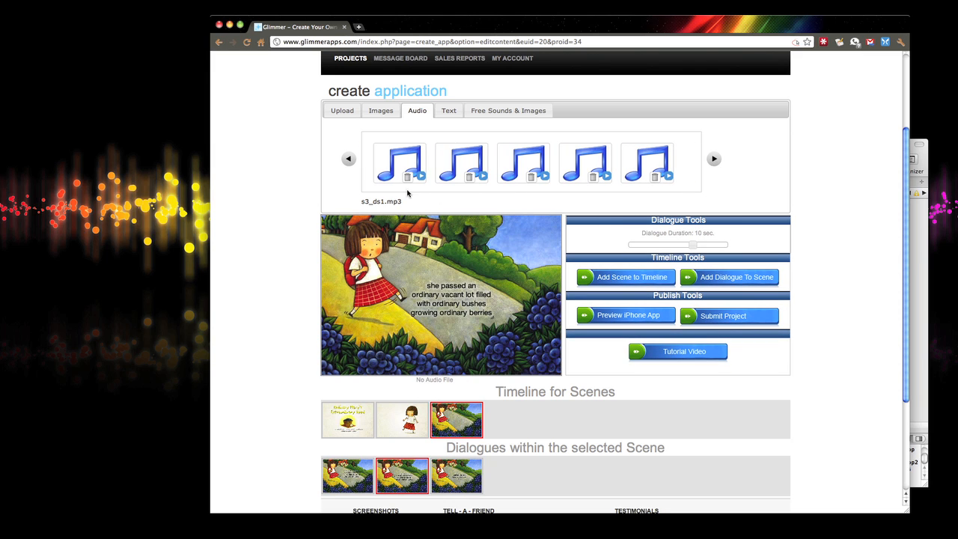
left_click(411, 154)
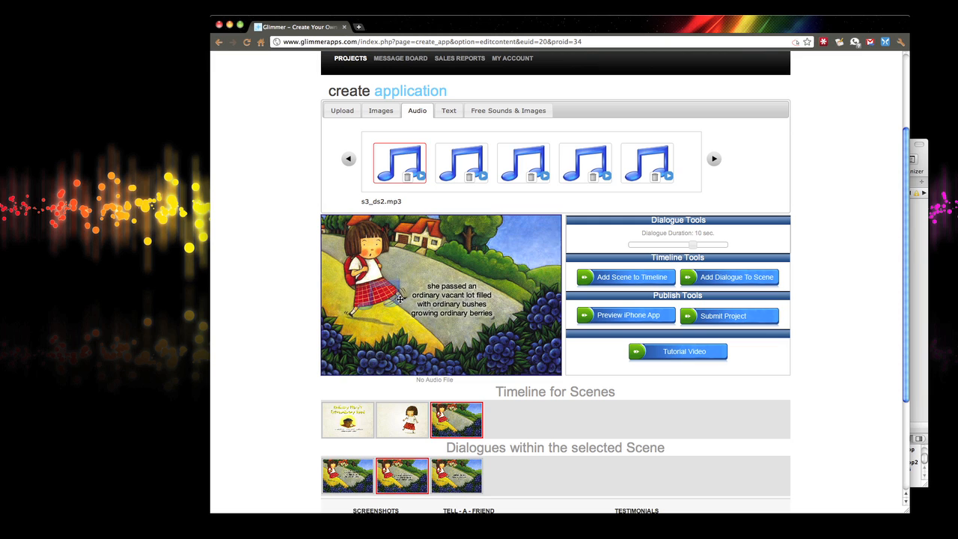
left_click(474, 477)
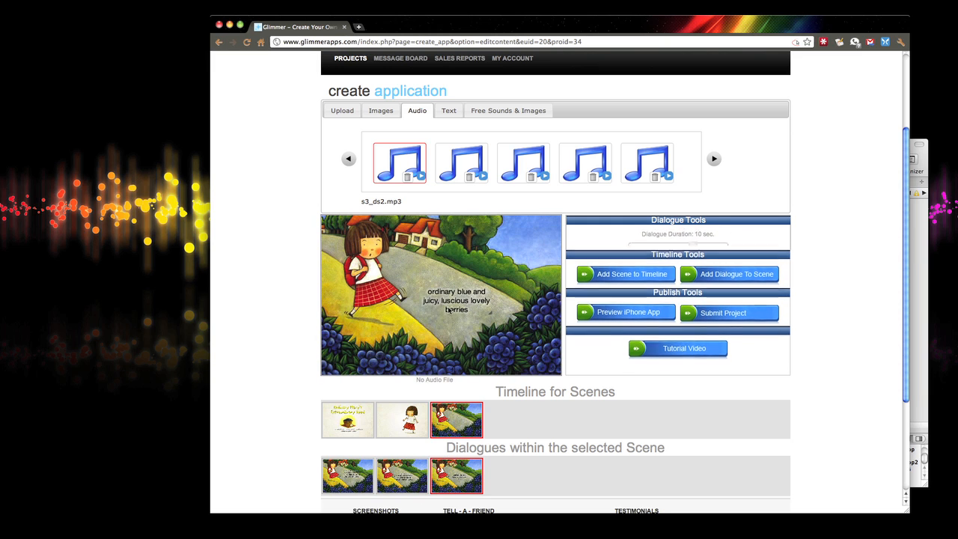
left_click(469, 157)
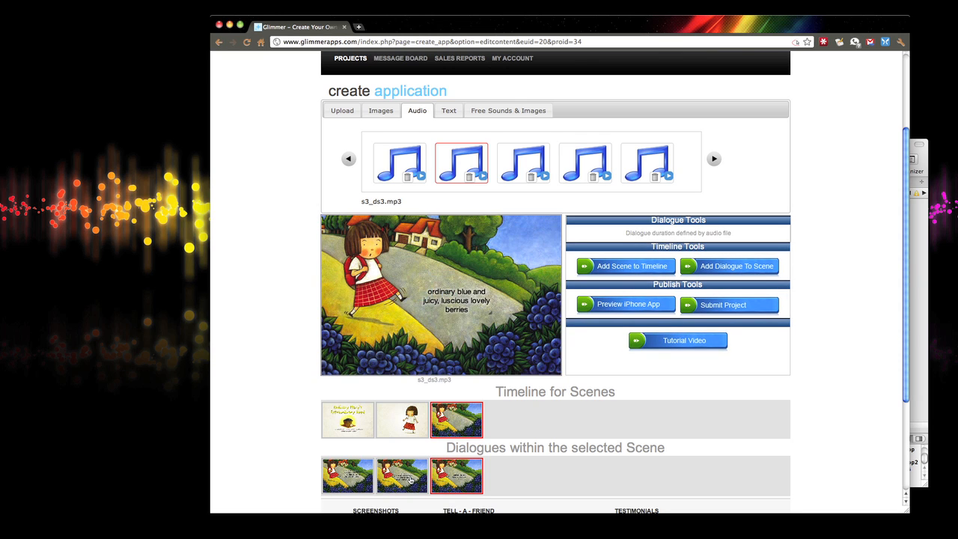
Review the berry scene's dialogues one by one to check their text images and assigned audio clips.
left_click(401, 480)
left_click(371, 480)
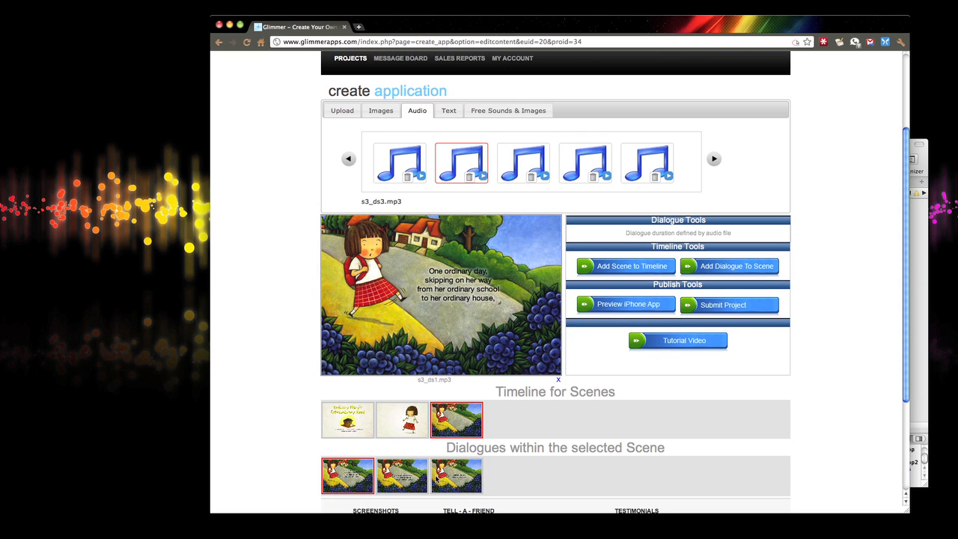
left_click(454, 478)
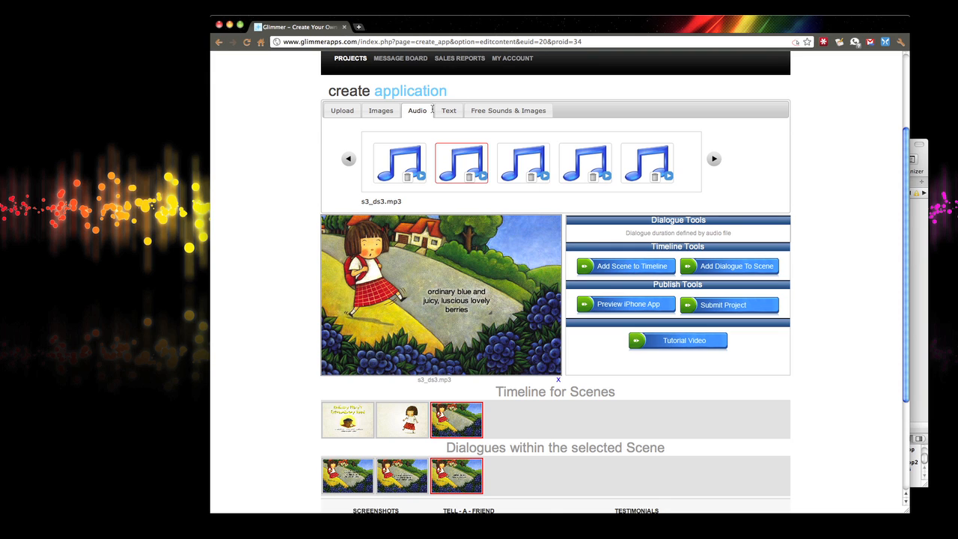
Add a fourth scene to the timeline and set its background to the image of the girl carrying a bowl of berries.
left_click(380, 110)
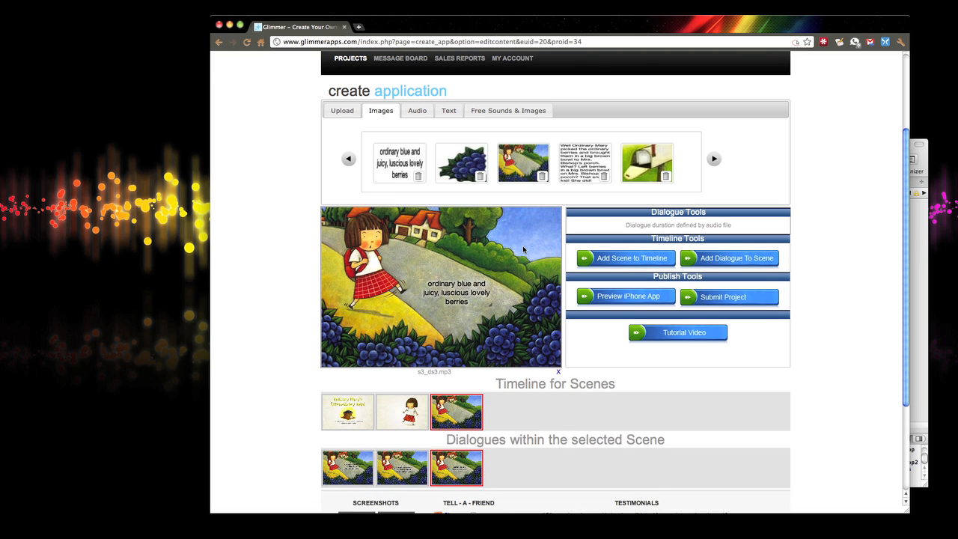
left_click(643, 259)
left_click(519, 423)
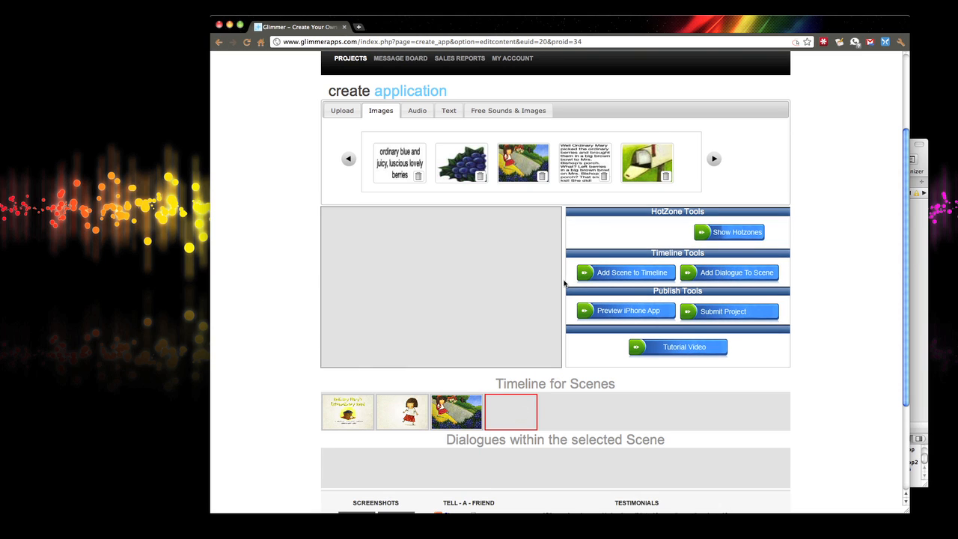
left_click(712, 160)
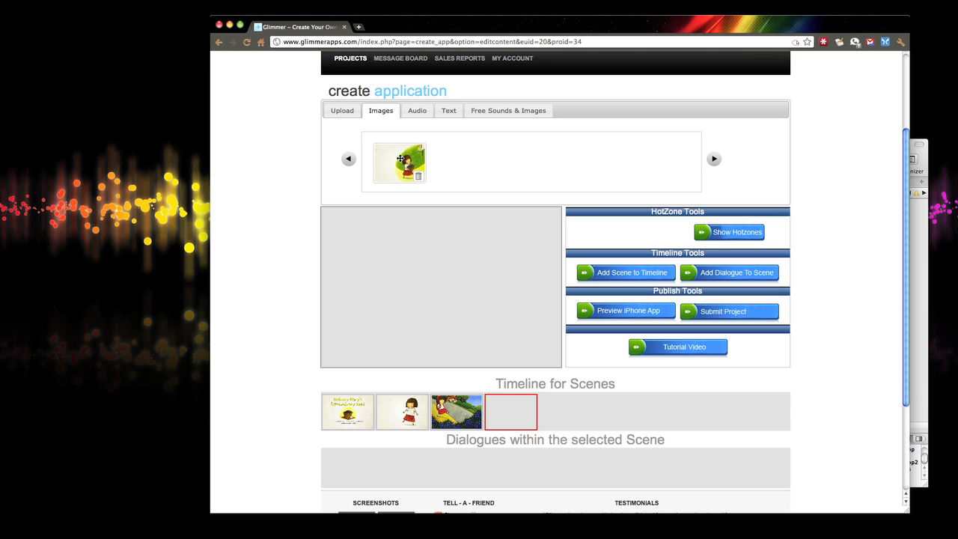
left_click_drag(402, 159, 397, 292)
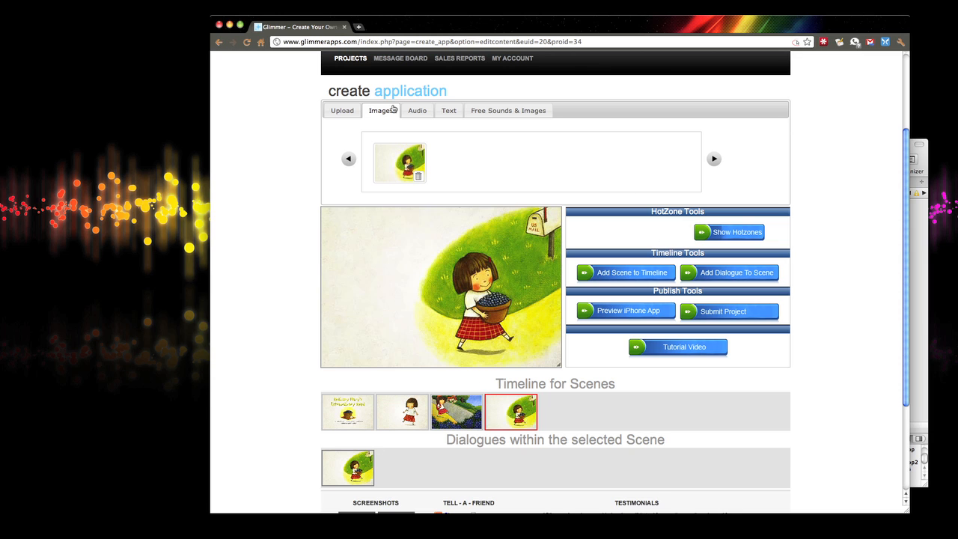
Place the "Well Ordinary Mary picked the ordinary berries" text image in the fourth scene's first dialogue, on the blank area beside the girl.
left_click(349, 158)
left_click_drag(580, 159, 394, 287)
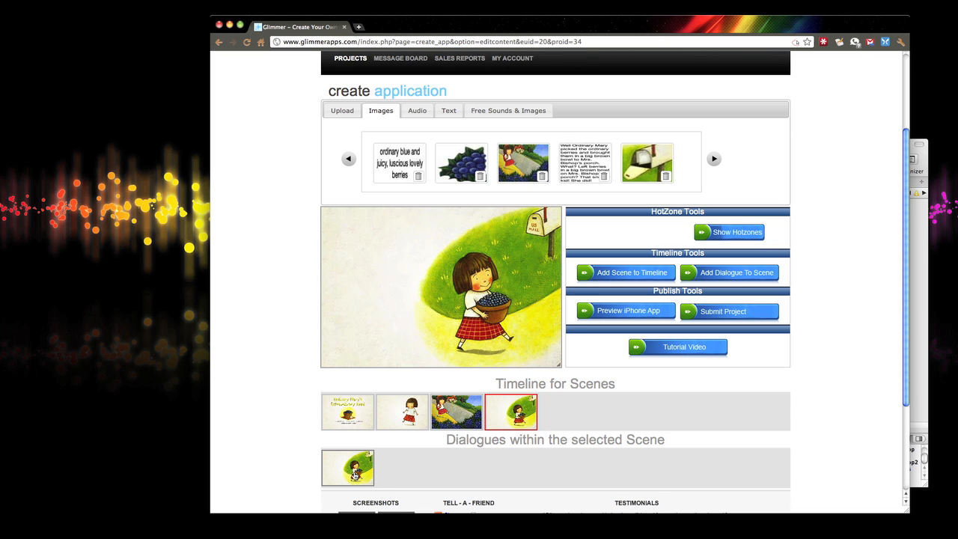
left_click(357, 476)
left_click_drag(575, 143, 385, 258)
left_click_drag(391, 295, 379, 282)
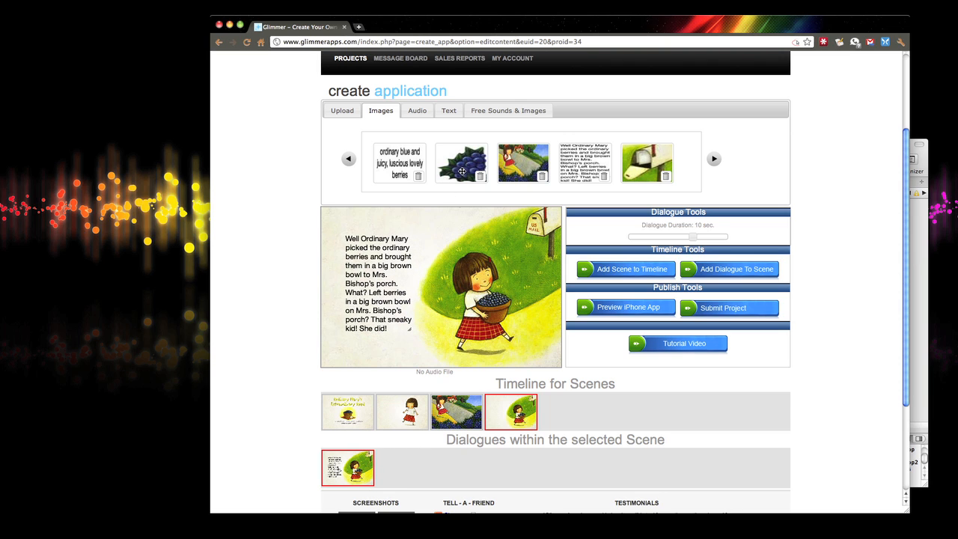
Find the audio clip s4_ds1.mp3 and assign it to the fourth scene's dialogue.
left_click(423, 114)
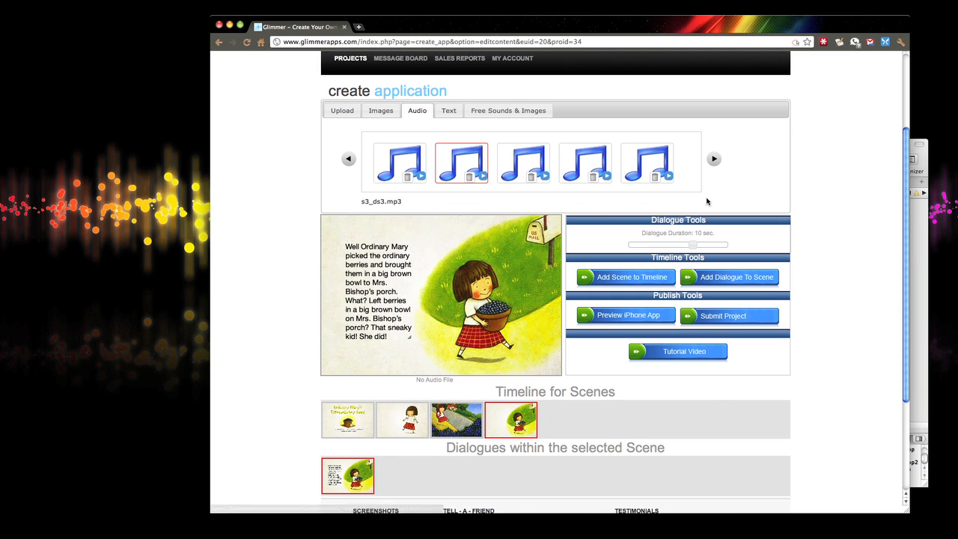
left_click(714, 158)
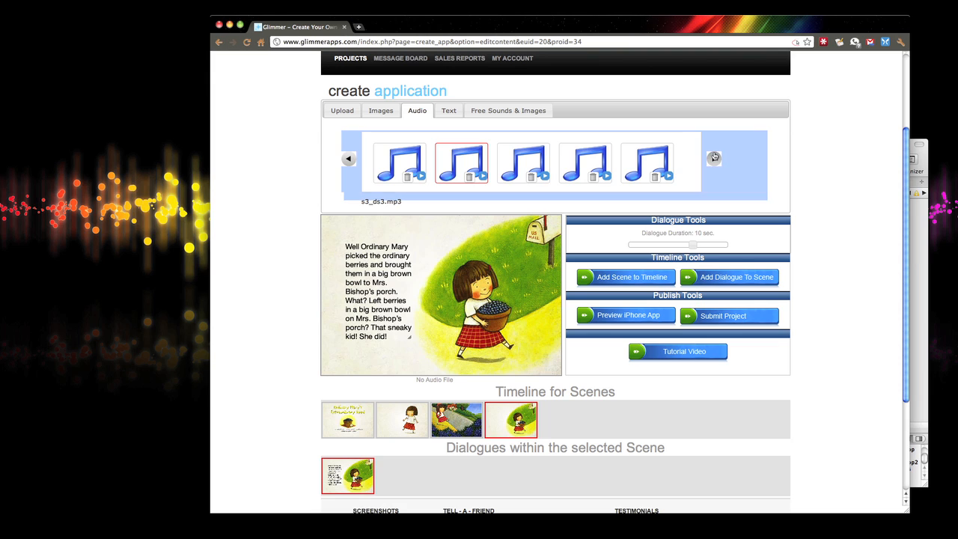
left_click(387, 164)
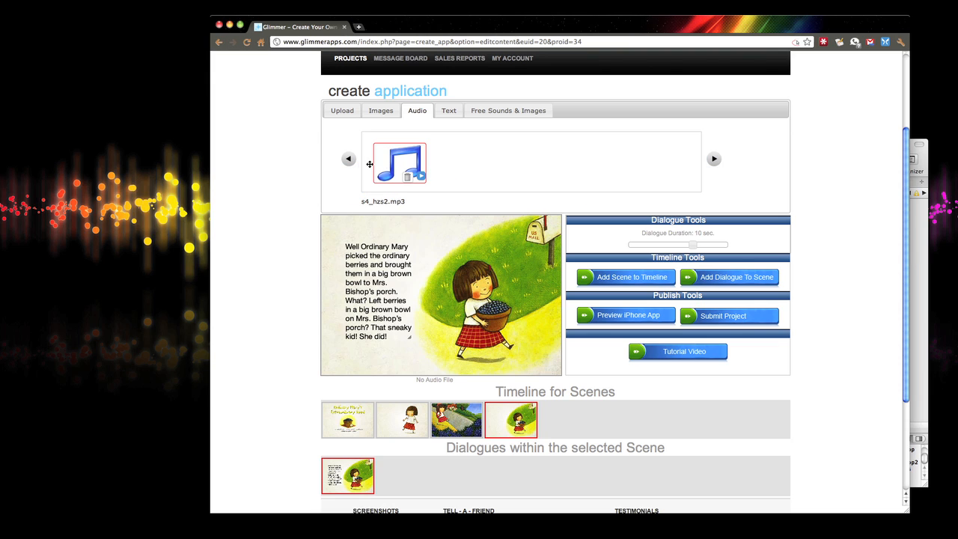
left_click(349, 158)
left_click(645, 173)
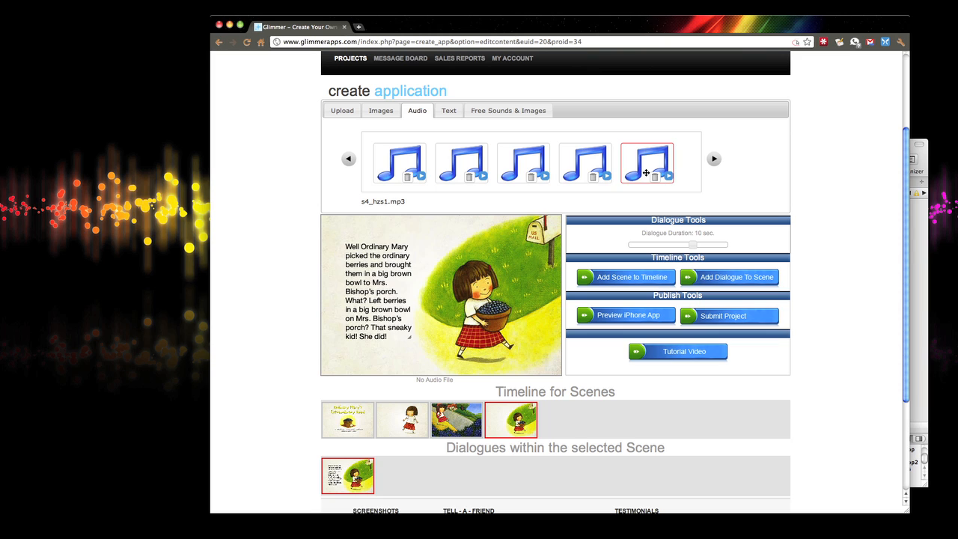
left_click(598, 173)
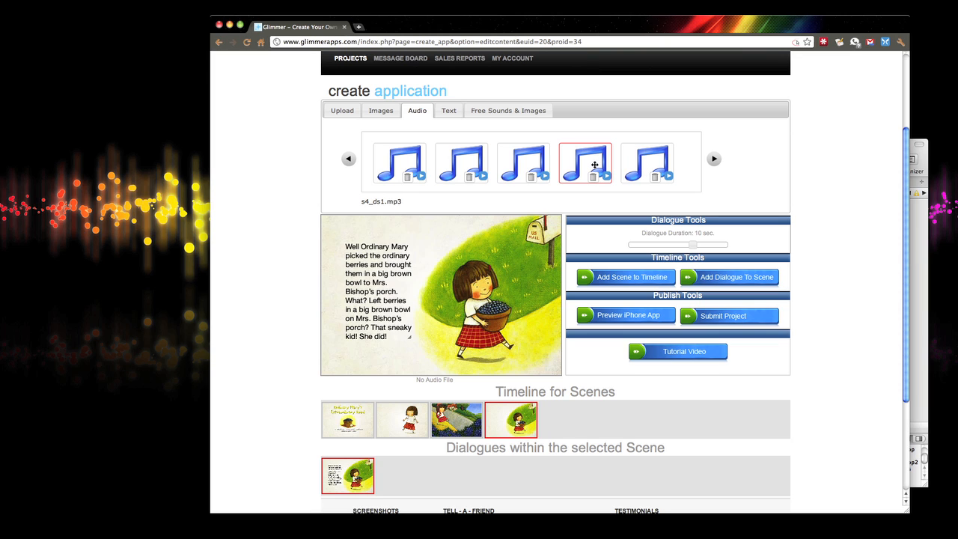
left_click_drag(594, 164, 438, 299)
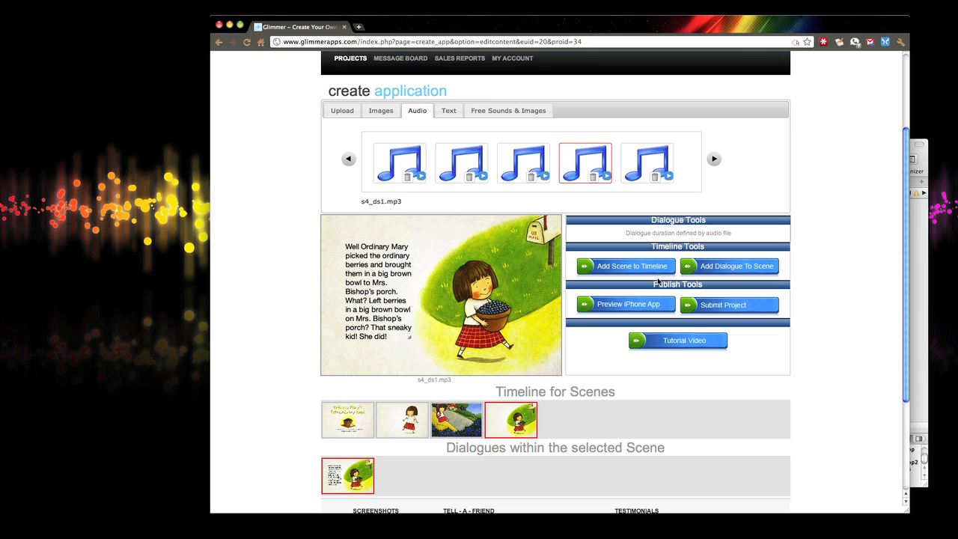
Show the fourth scene's hotzones and place a new hotzone over the mailbox.
left_click(510, 420)
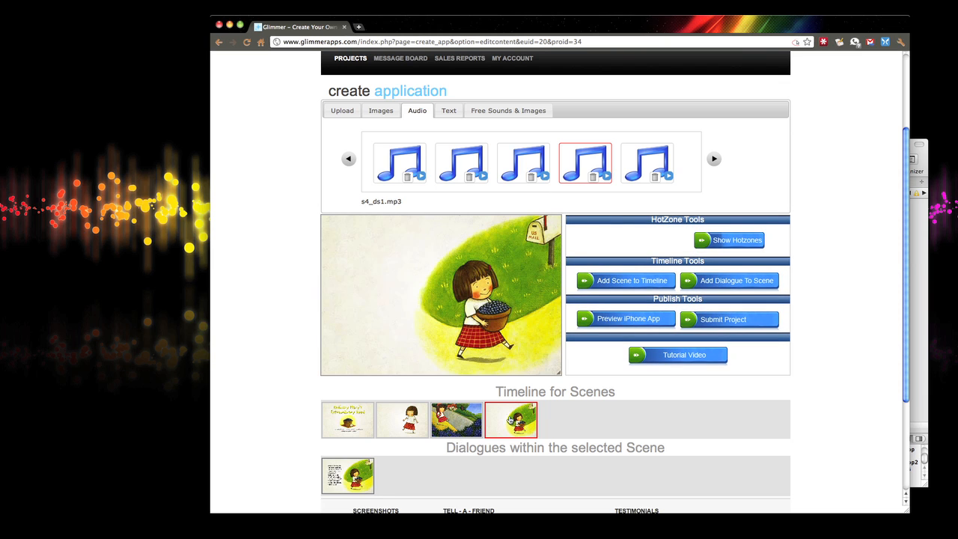
left_click(724, 240)
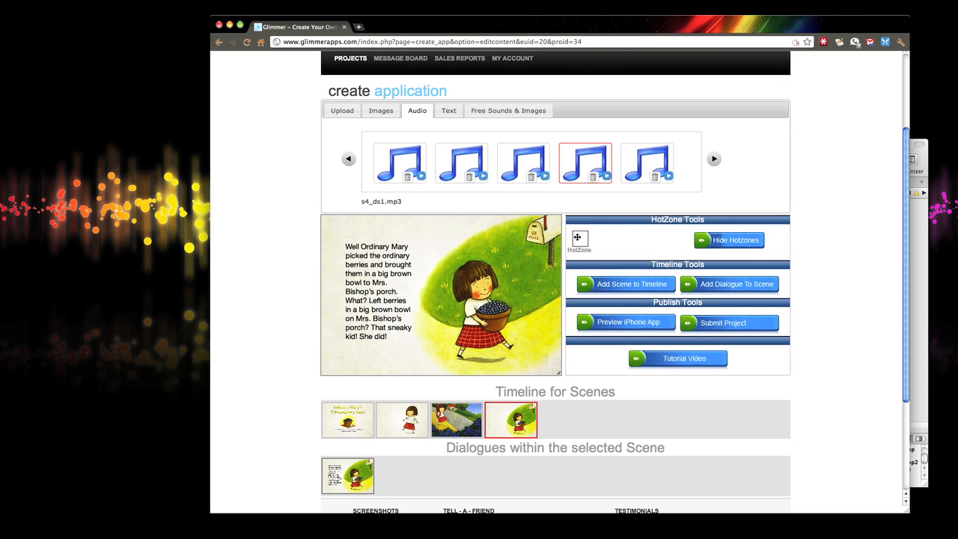
left_click_drag(578, 237, 528, 236)
left_click_drag(512, 252, 535, 239)
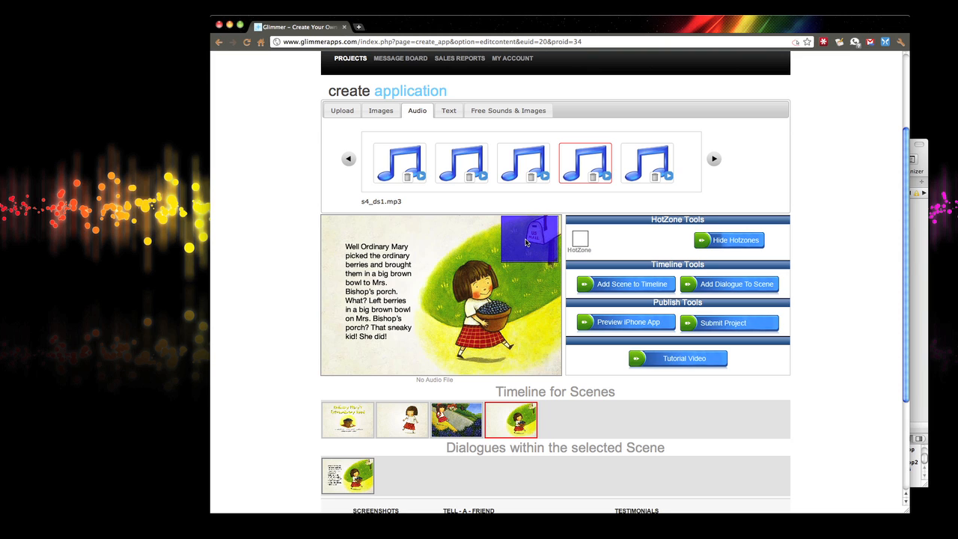
Assign the open mailbox image and the audio clip s4_hzs1.mp3 to the mailbox hotzone.
left_click(381, 111)
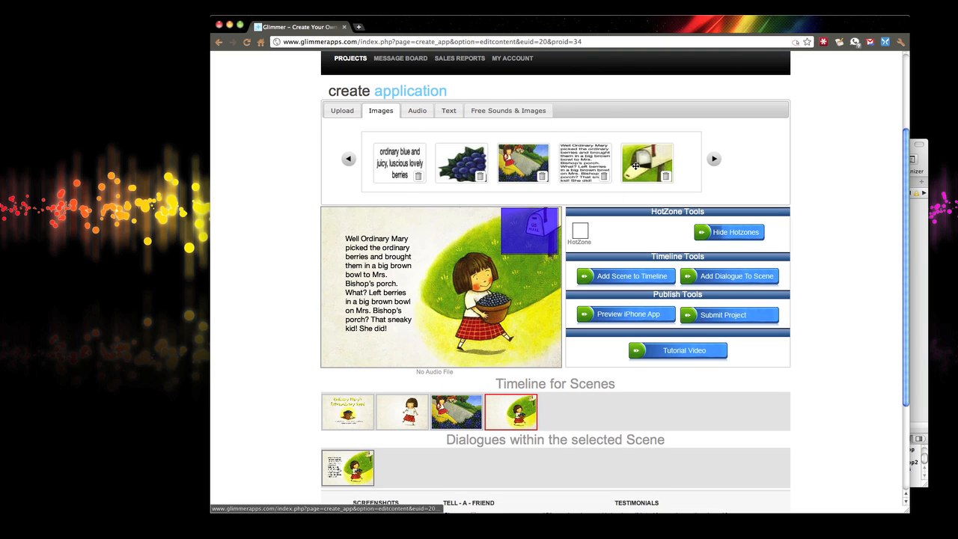
left_click_drag(659, 166, 539, 235)
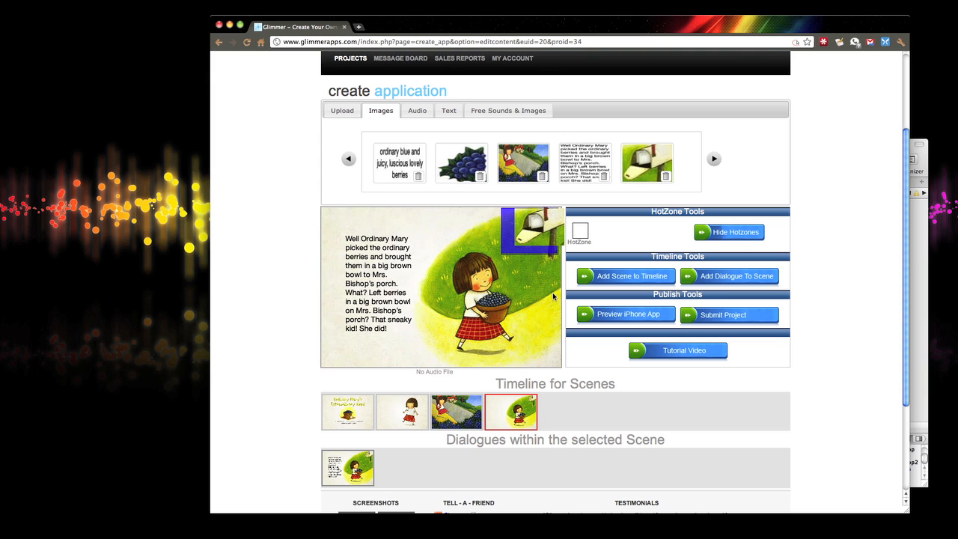
left_click(413, 110)
left_click(655, 162)
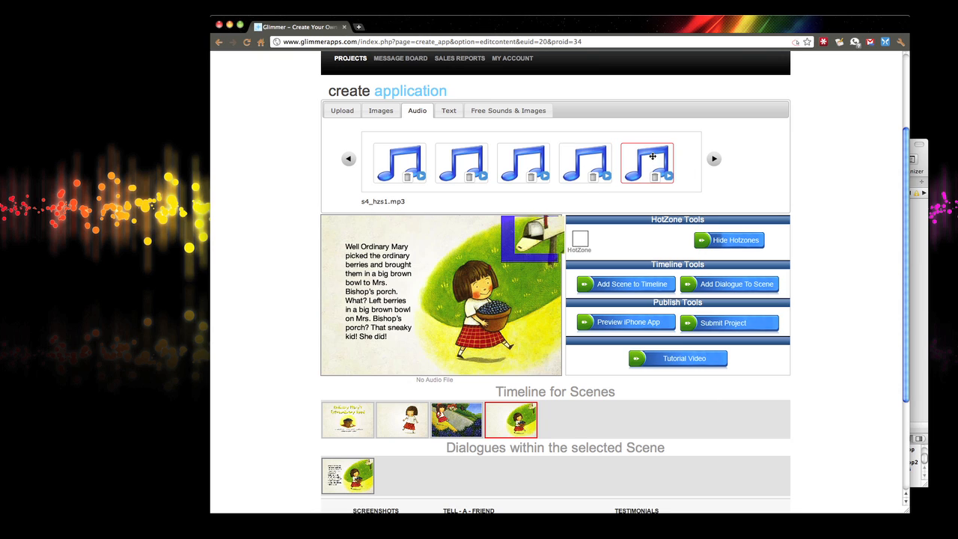
left_click_drag(652, 155, 544, 246)
Play the s4_hzs1.mp3 clip, return to the project editor, and review the fourth, third and second scenes.
left_click(668, 178)
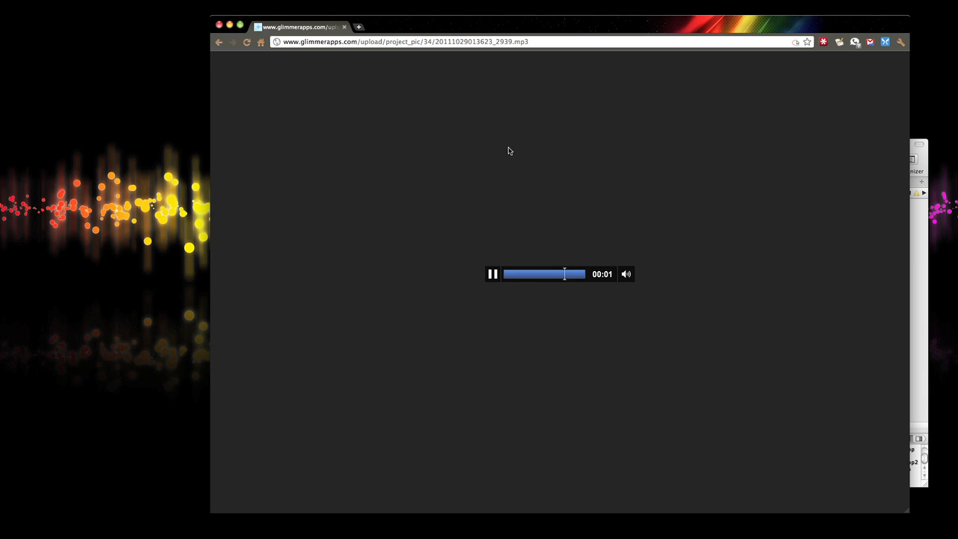
left_click(218, 42)
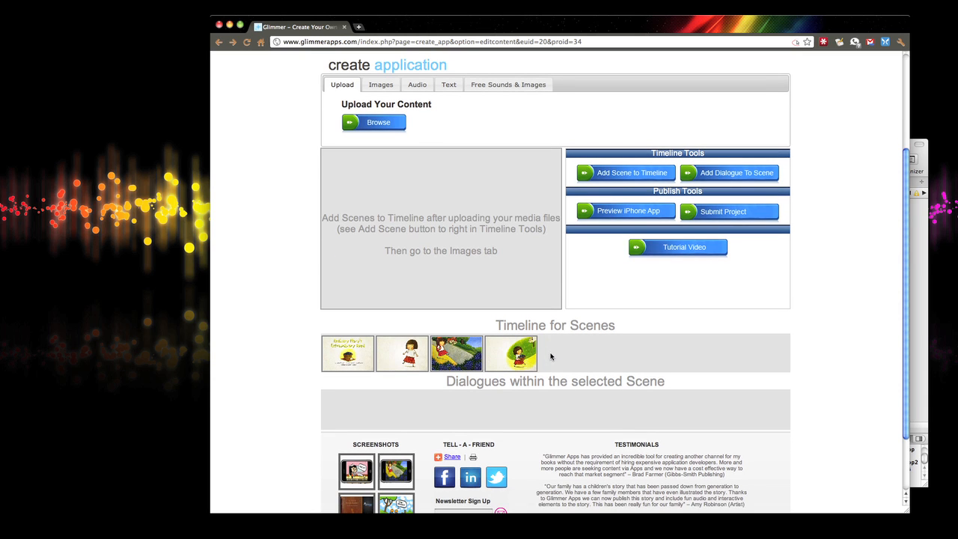
left_click(526, 358)
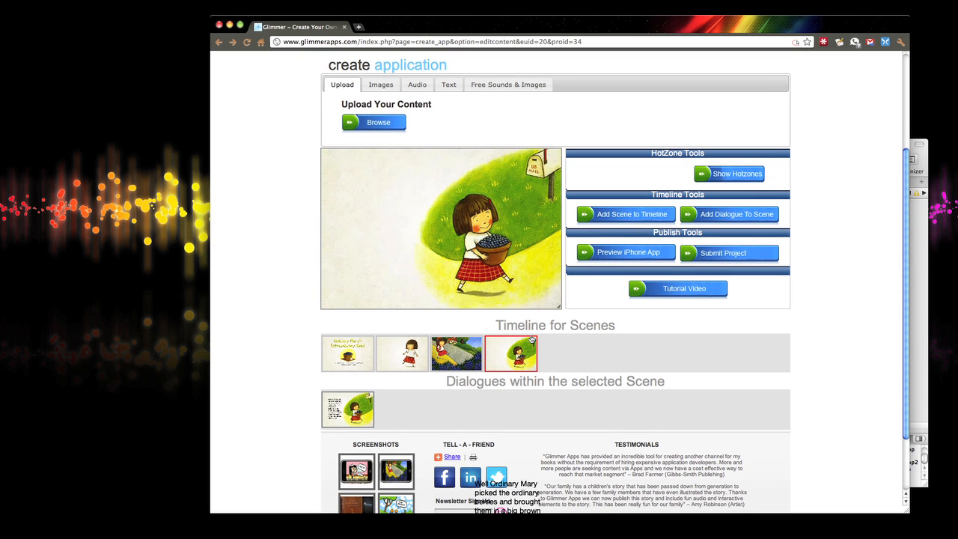
scroll(556, 337, "up", 1)
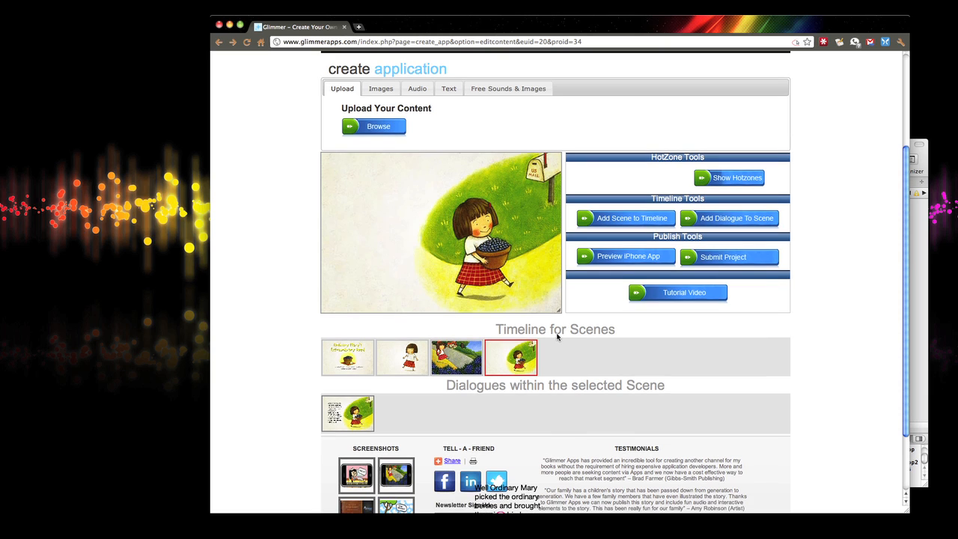
left_click(445, 366)
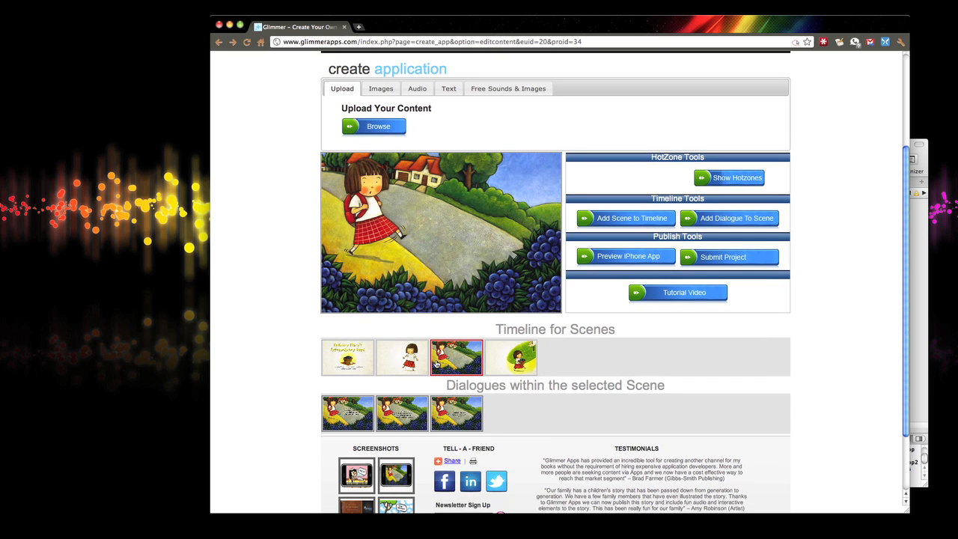
left_click(413, 366)
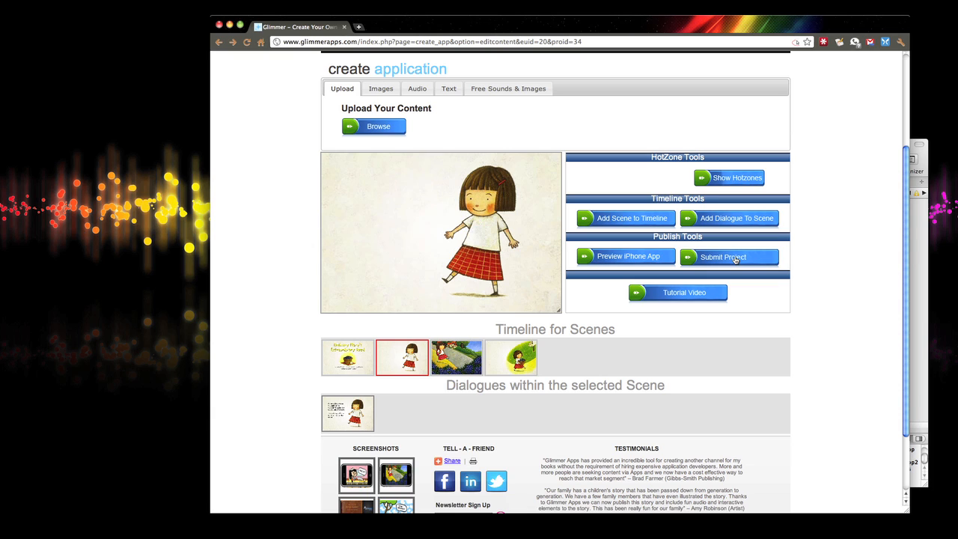
Open the iPhone app preview and page forward from the title scene to the scene with the mailbox.
left_click(620, 257)
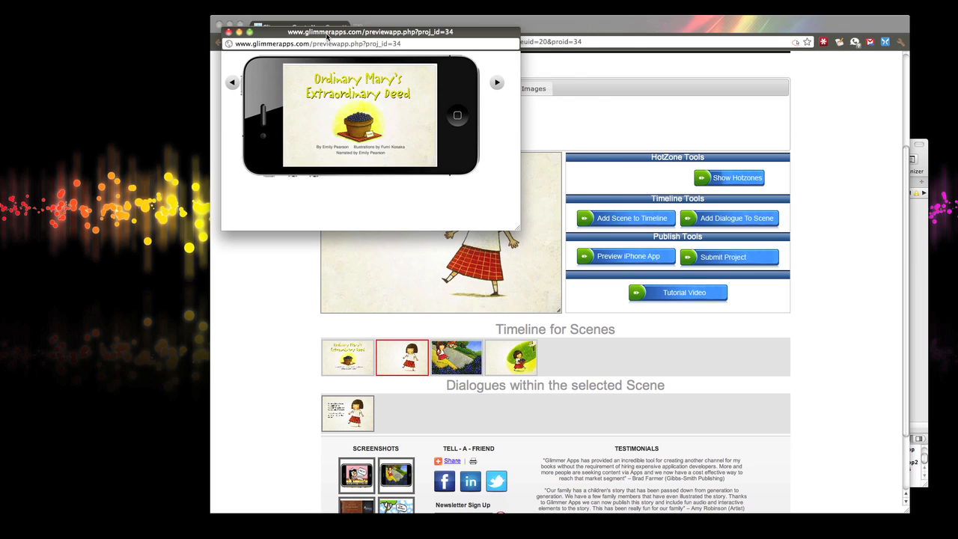
left_click_drag(327, 35, 399, 61)
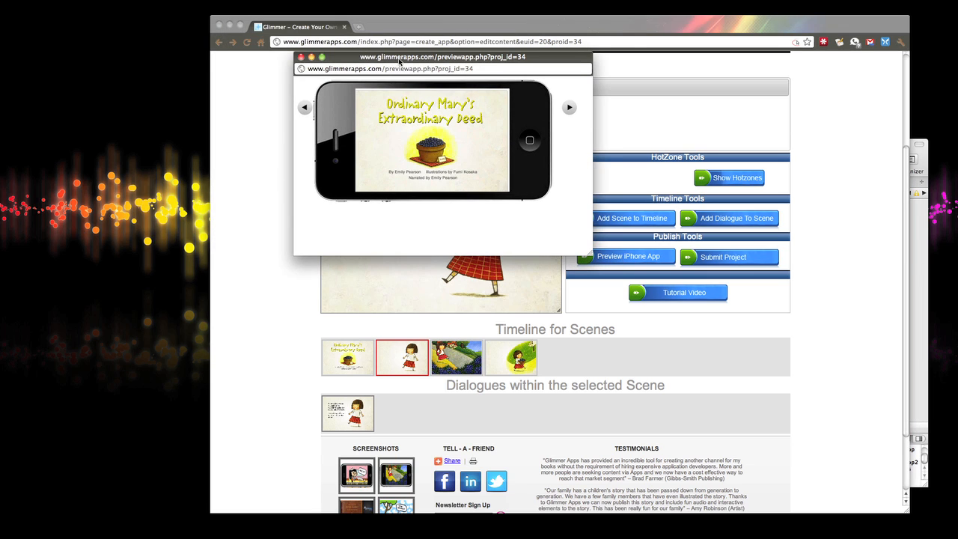
left_click(568, 108)
left_click(569, 107)
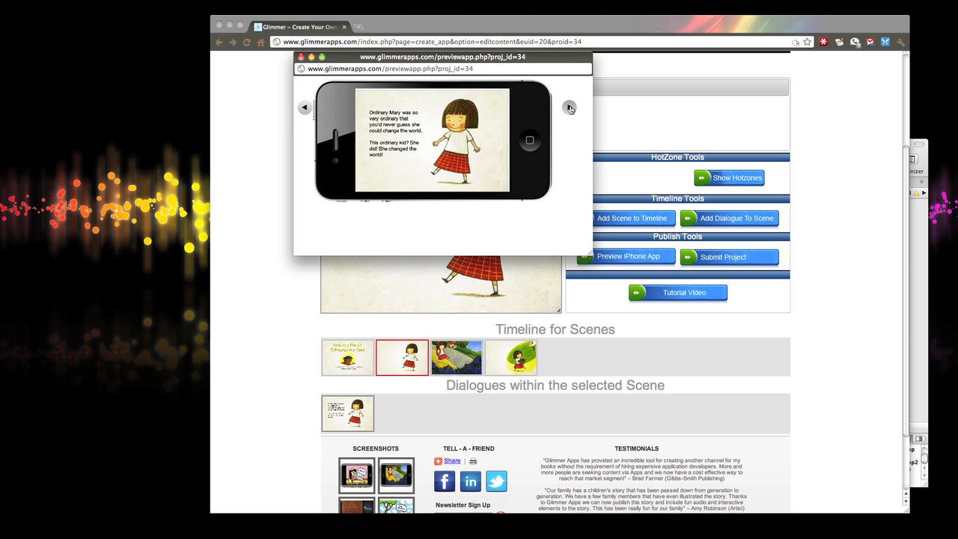
left_click(569, 108)
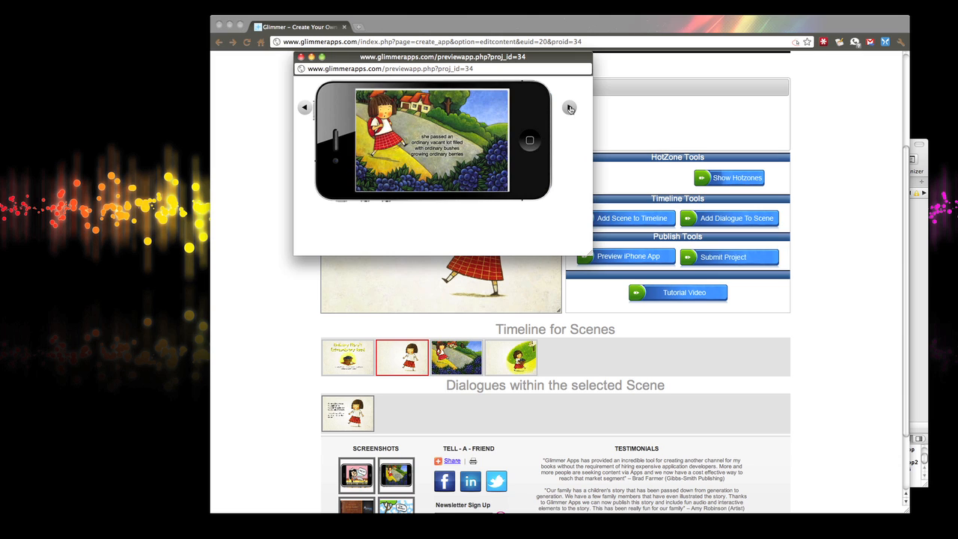
left_click(569, 108)
left_click(569, 108)
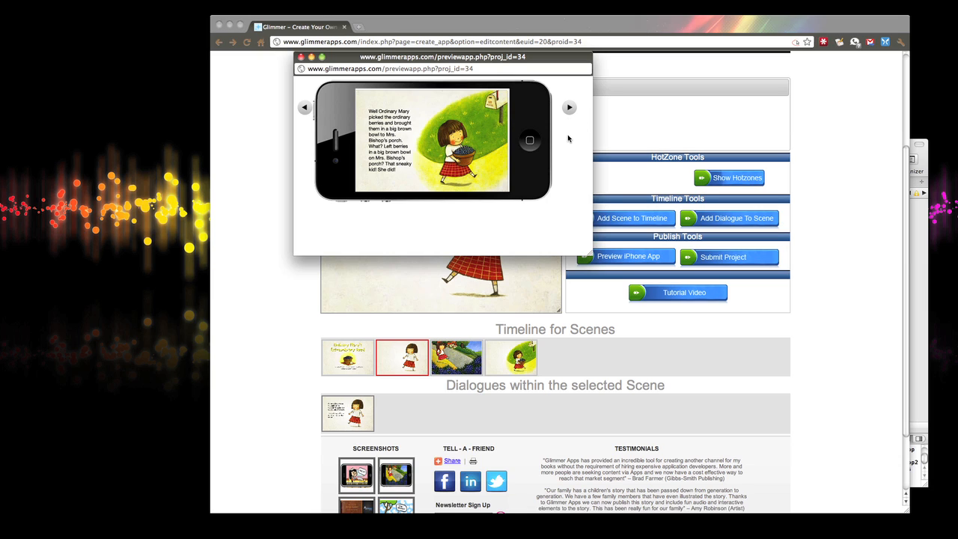
Page back in the preview to the "she passed an ordinary vacant lot" dialogue and reposition the preview window over the editor.
left_click(304, 109)
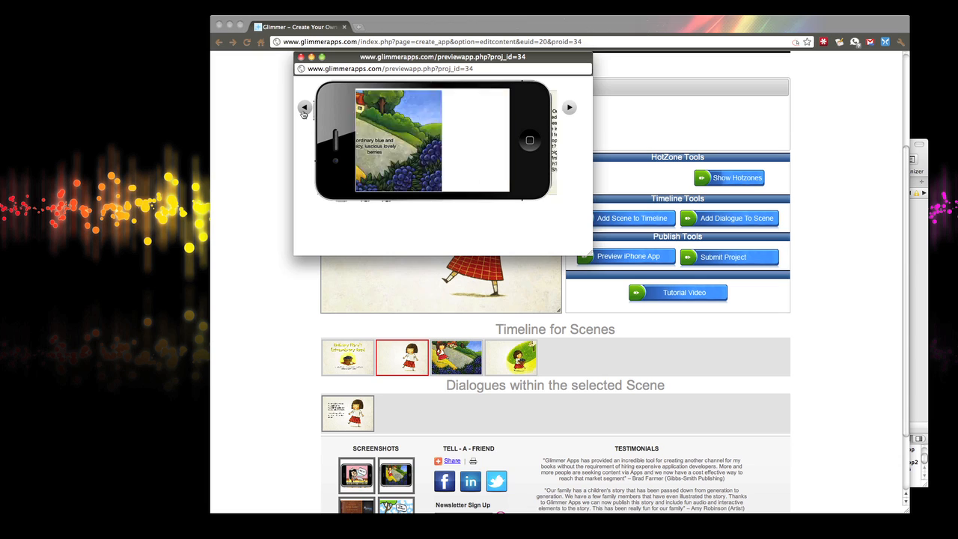
left_click(303, 109)
left_click(304, 110)
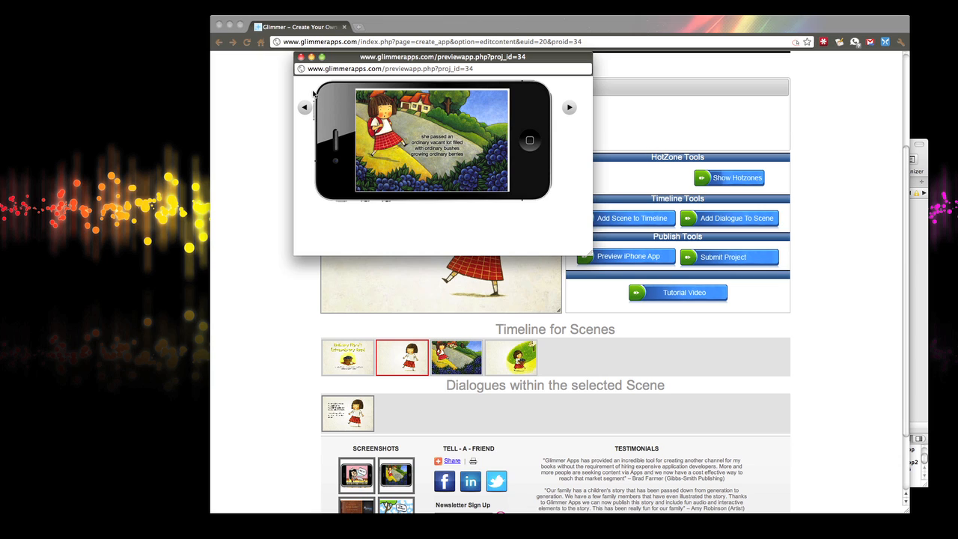
left_click_drag(354, 58, 498, 72)
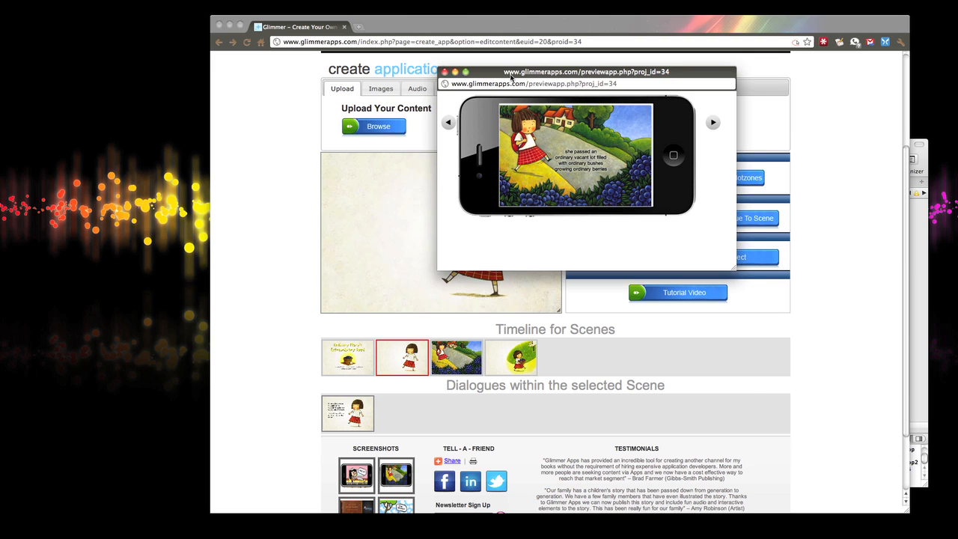
left_click_drag(510, 76, 511, 197)
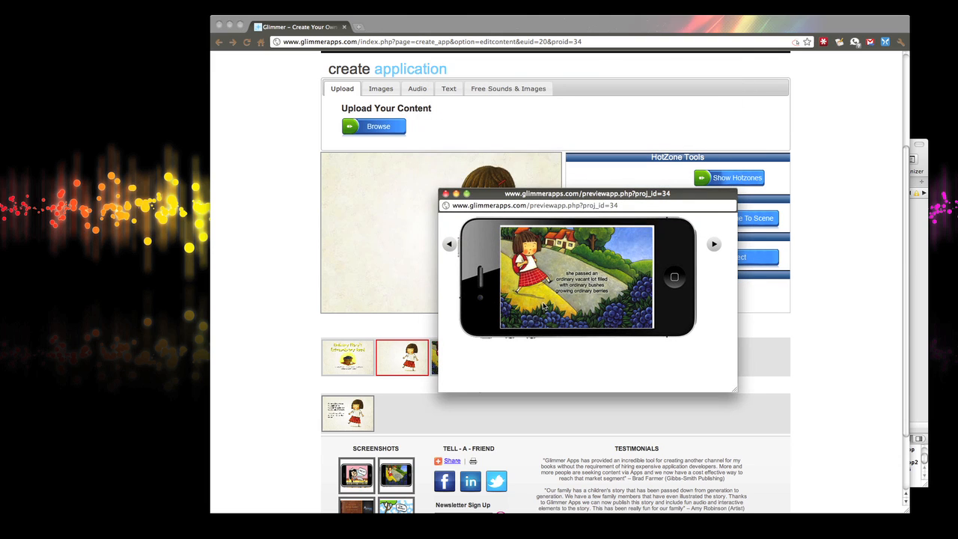